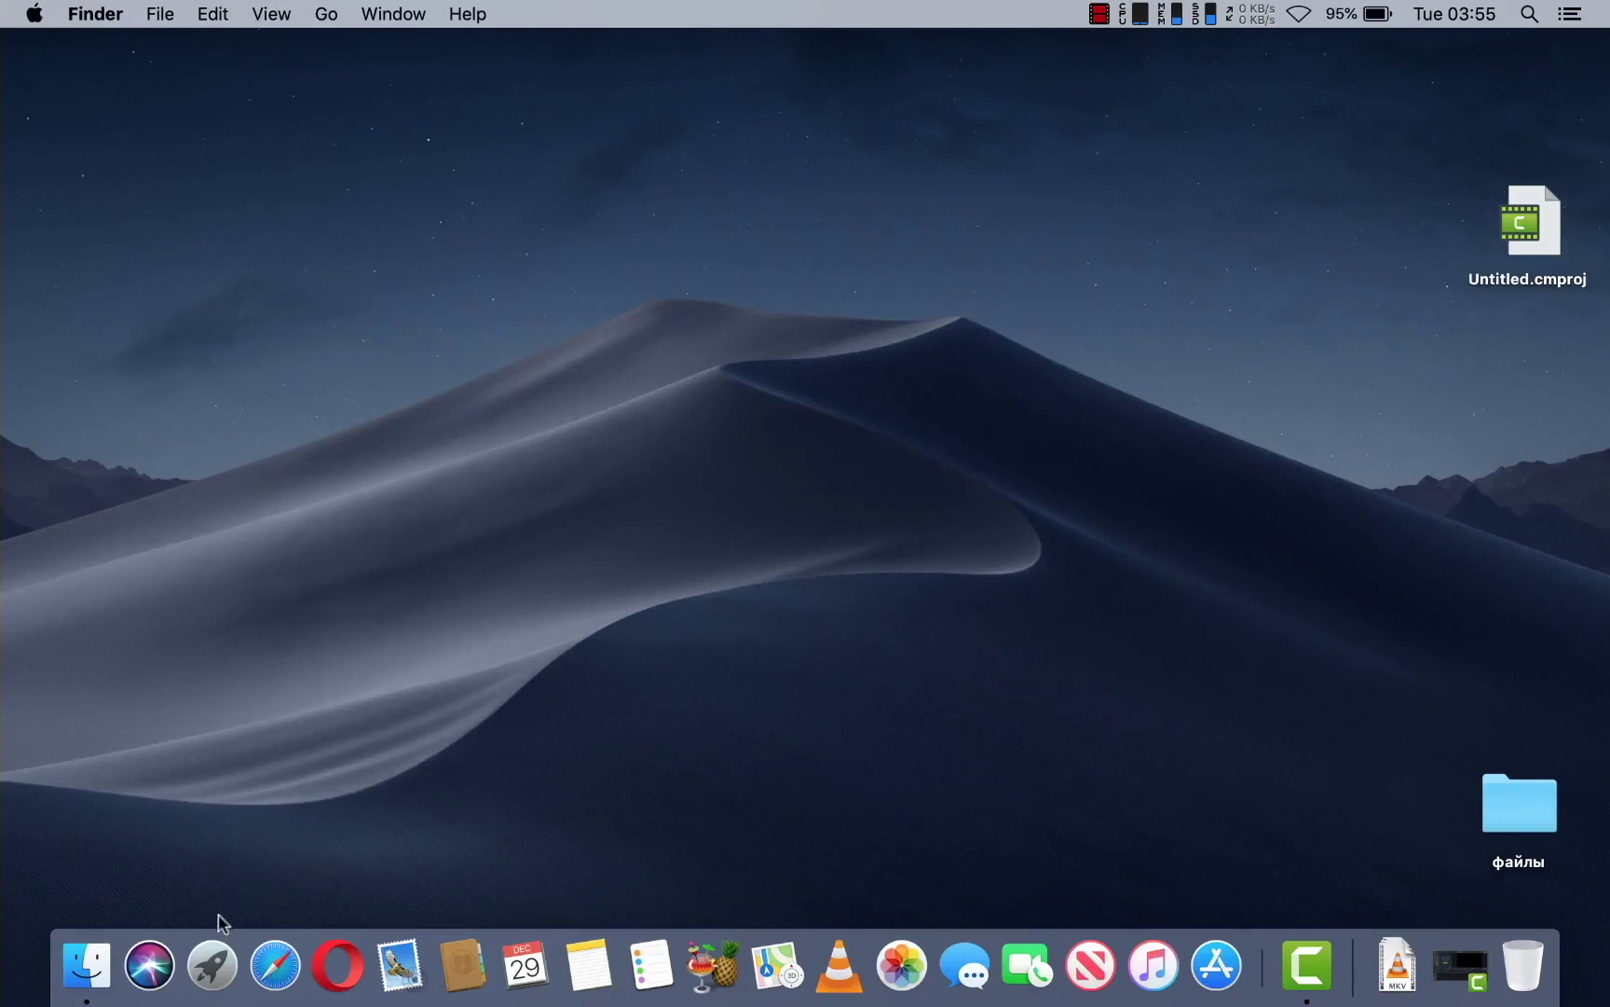
- Open Launchpad from the Dock to show the installed apps
left_click(214, 975)
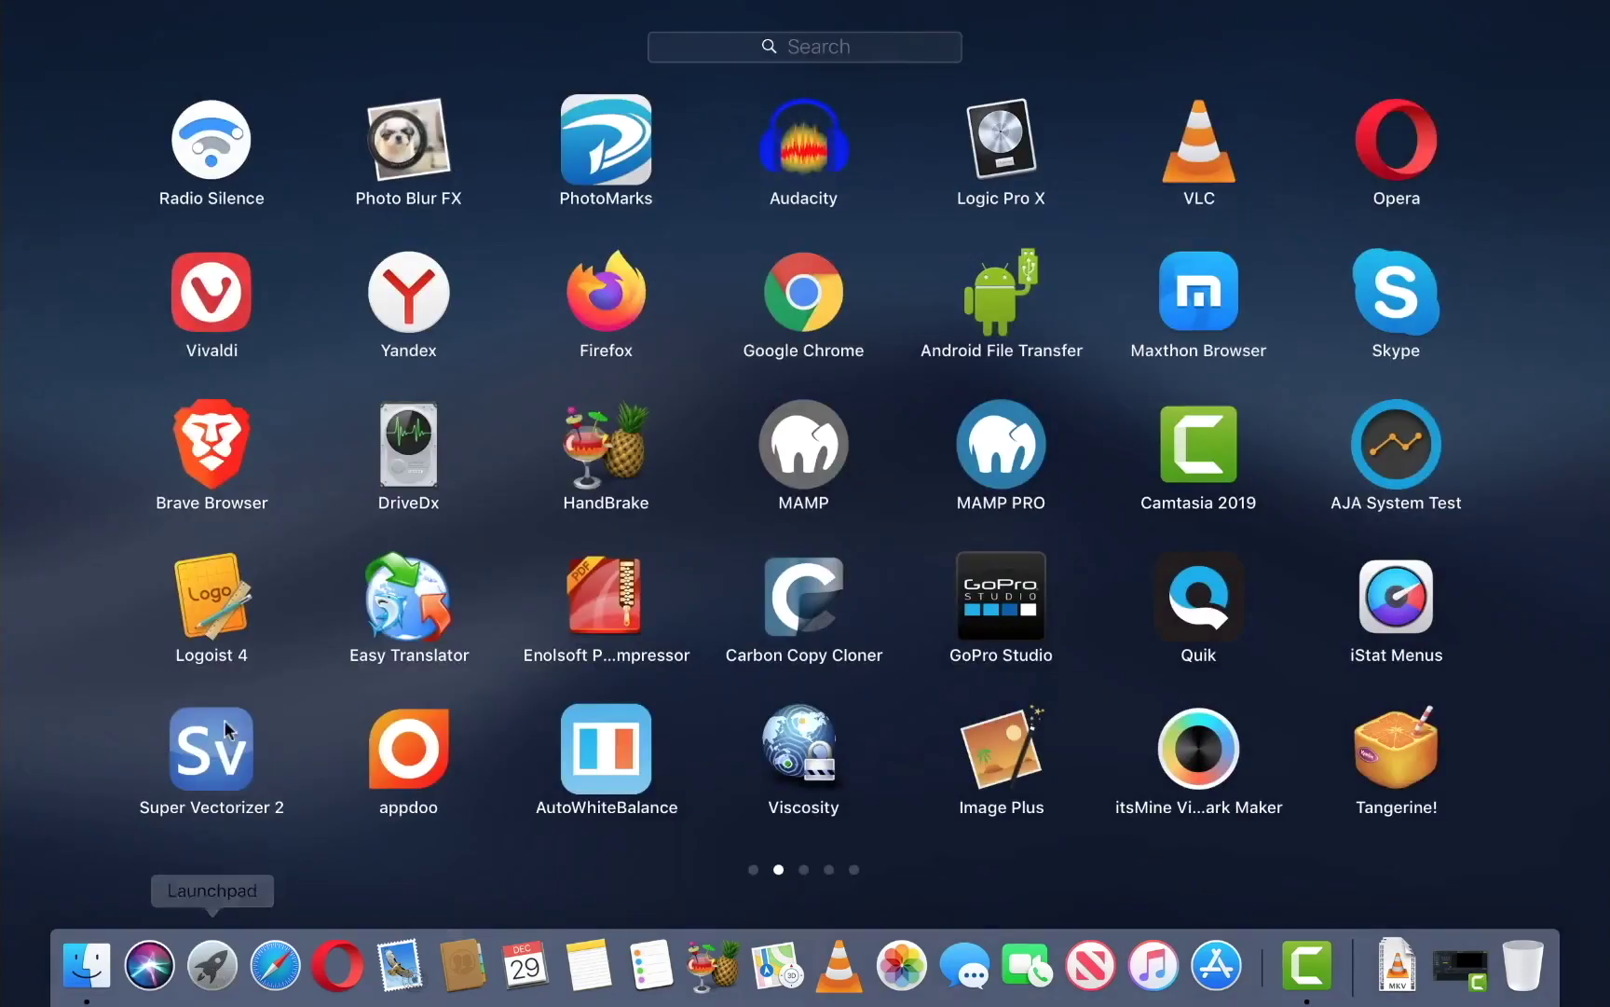
- Launch Logoist 4 and start a new blank document
left_click(222, 593)
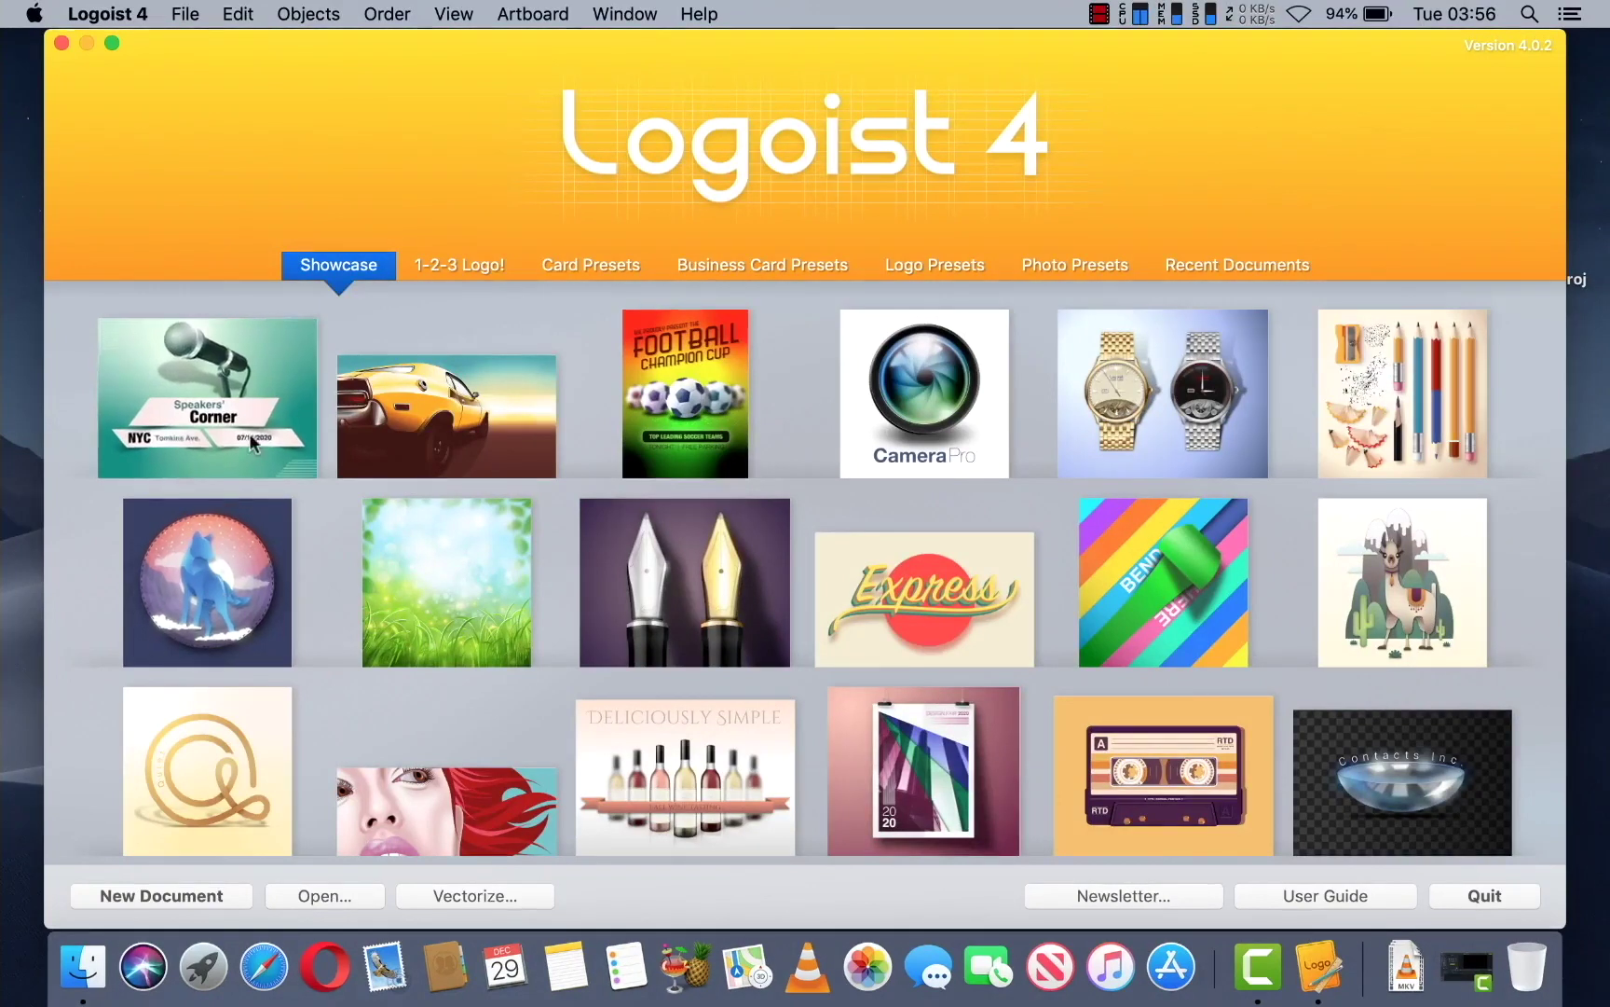
left_click(177, 894)
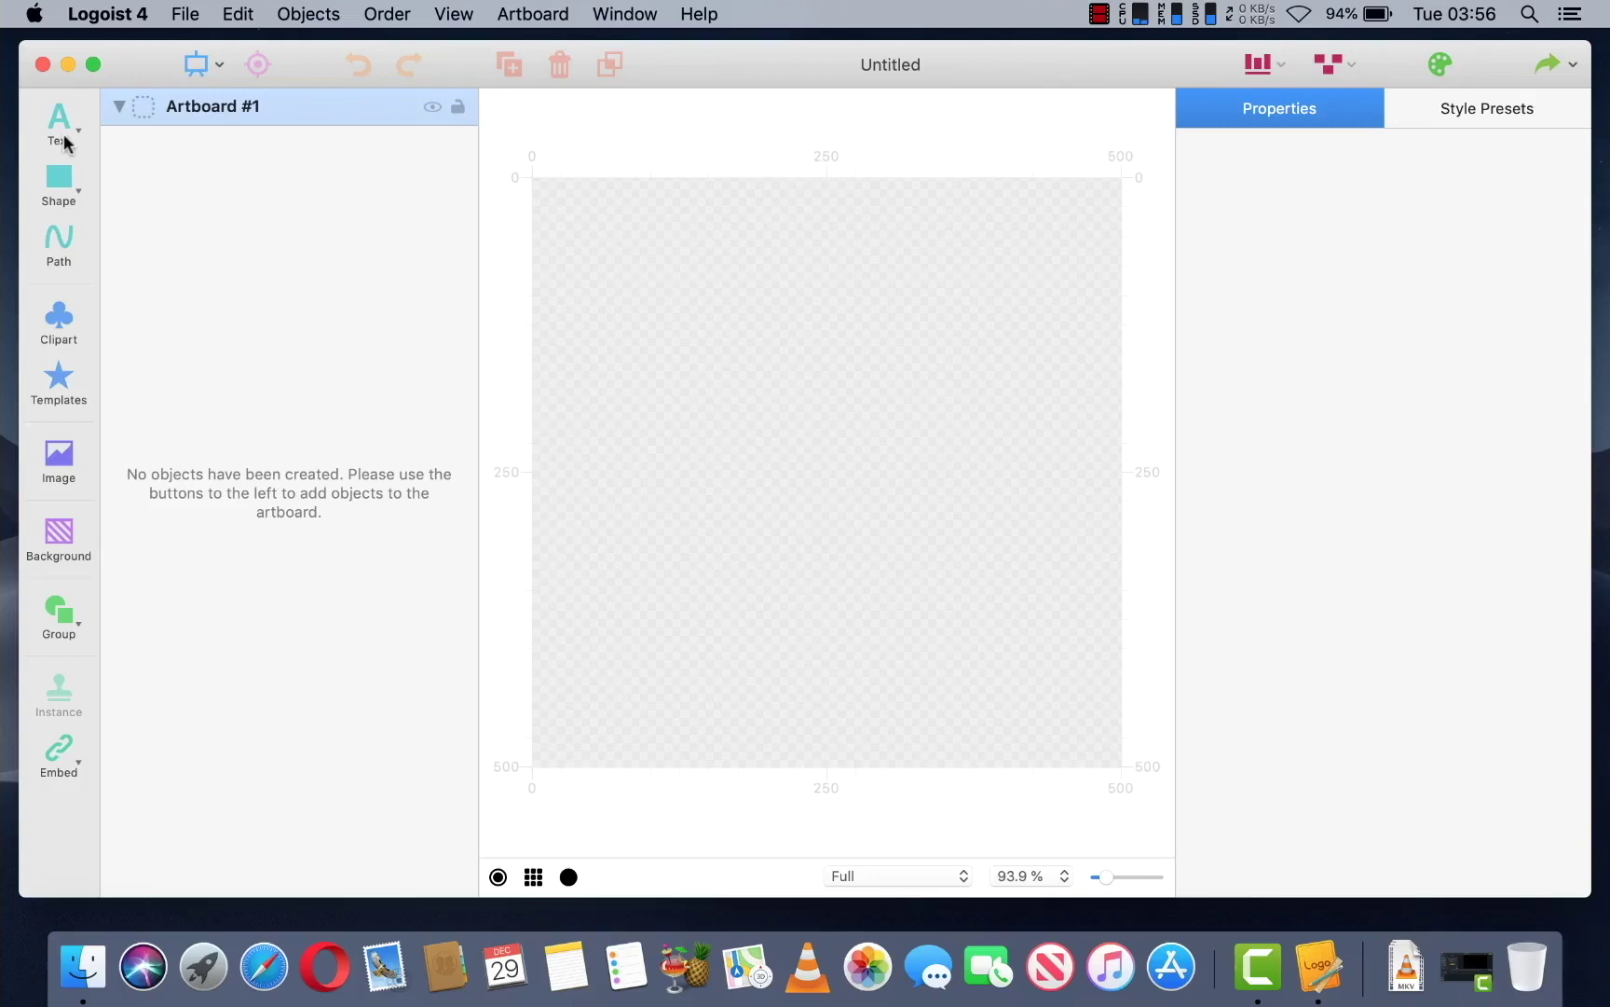
- Add a text object and replace its placeholder with 'chocolate cookies'
left_click(57, 142)
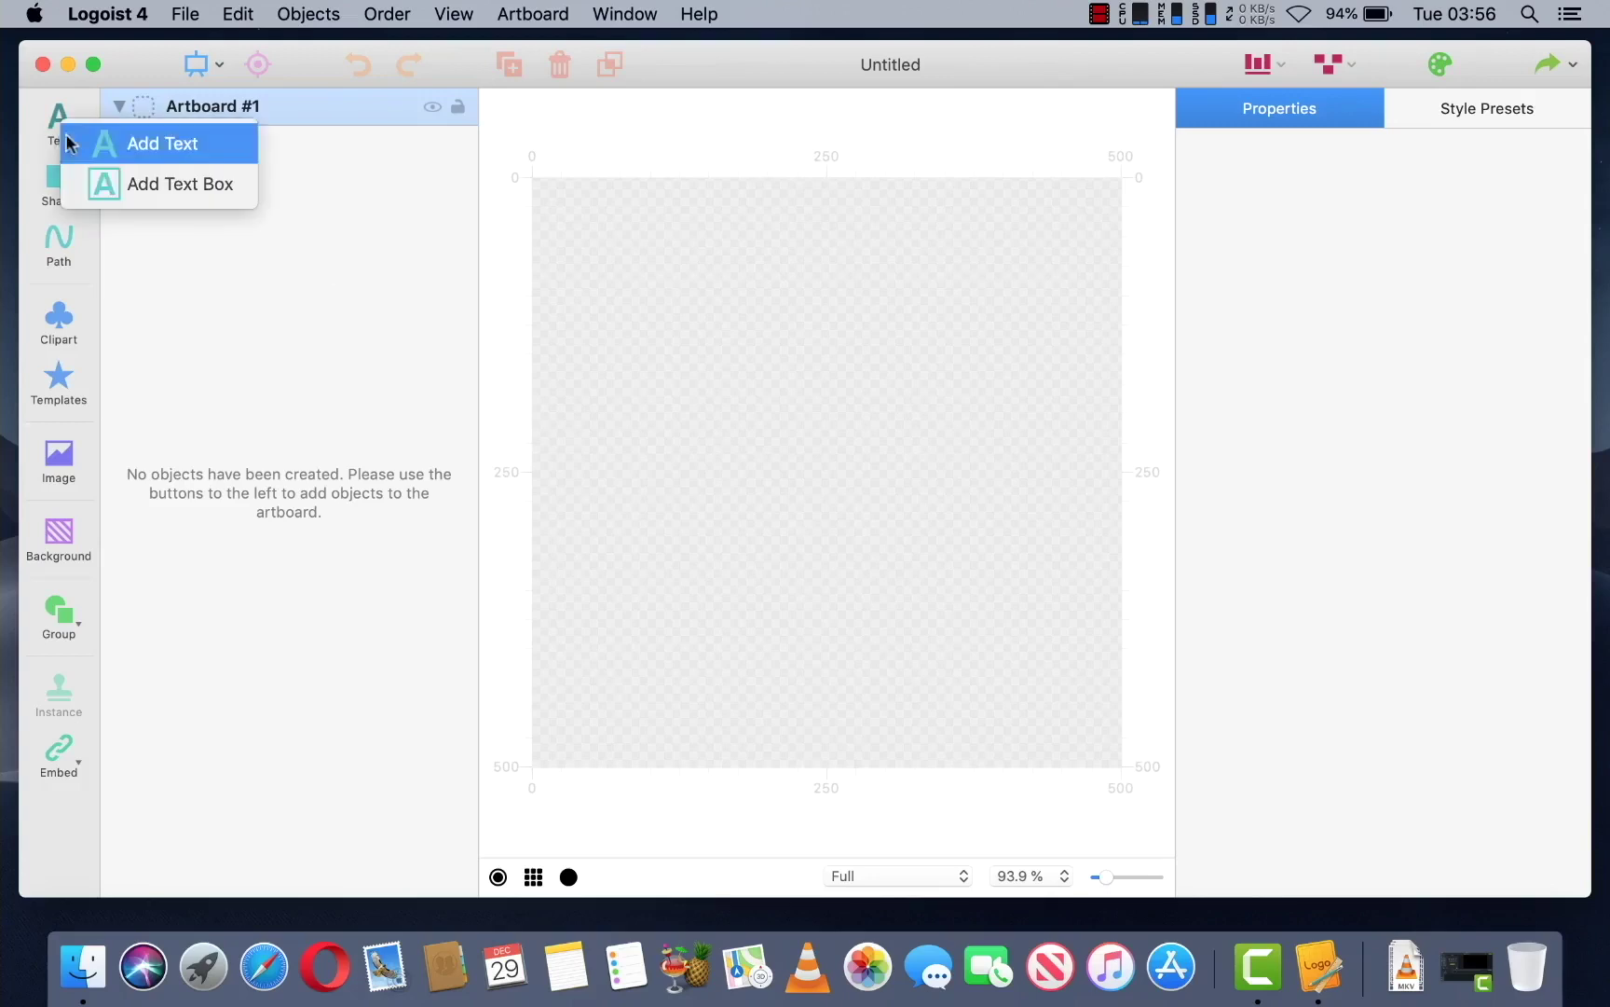
left_click(162, 151)
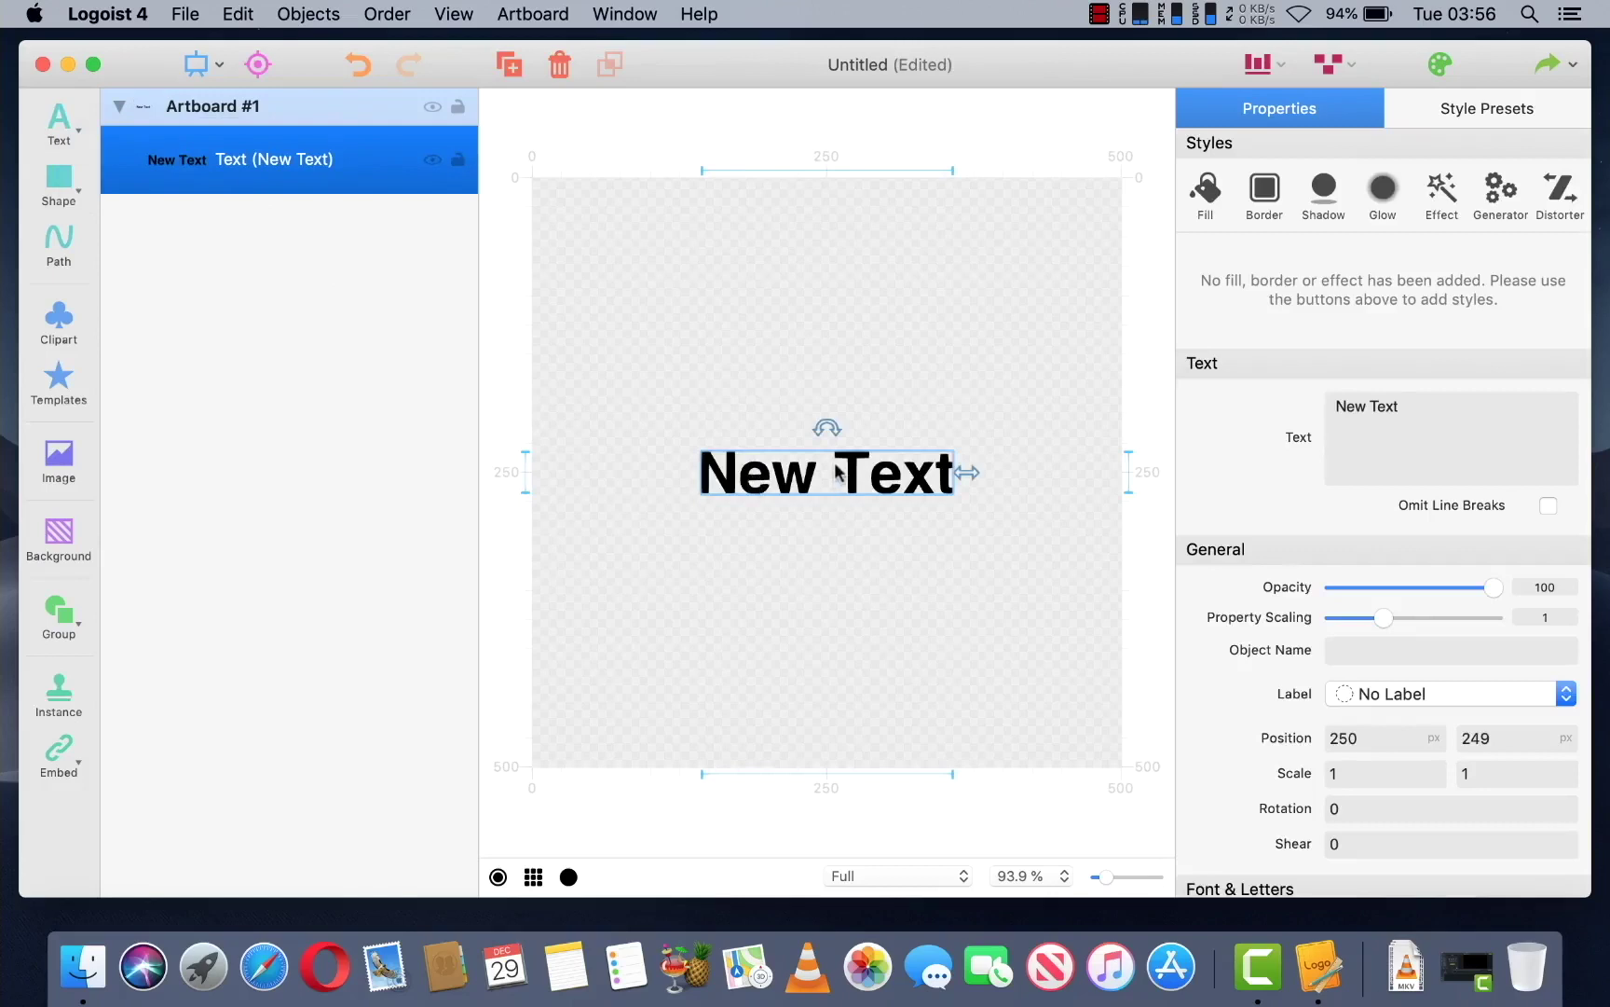
left_click_drag(1435, 413, 1322, 407)
type("cho")
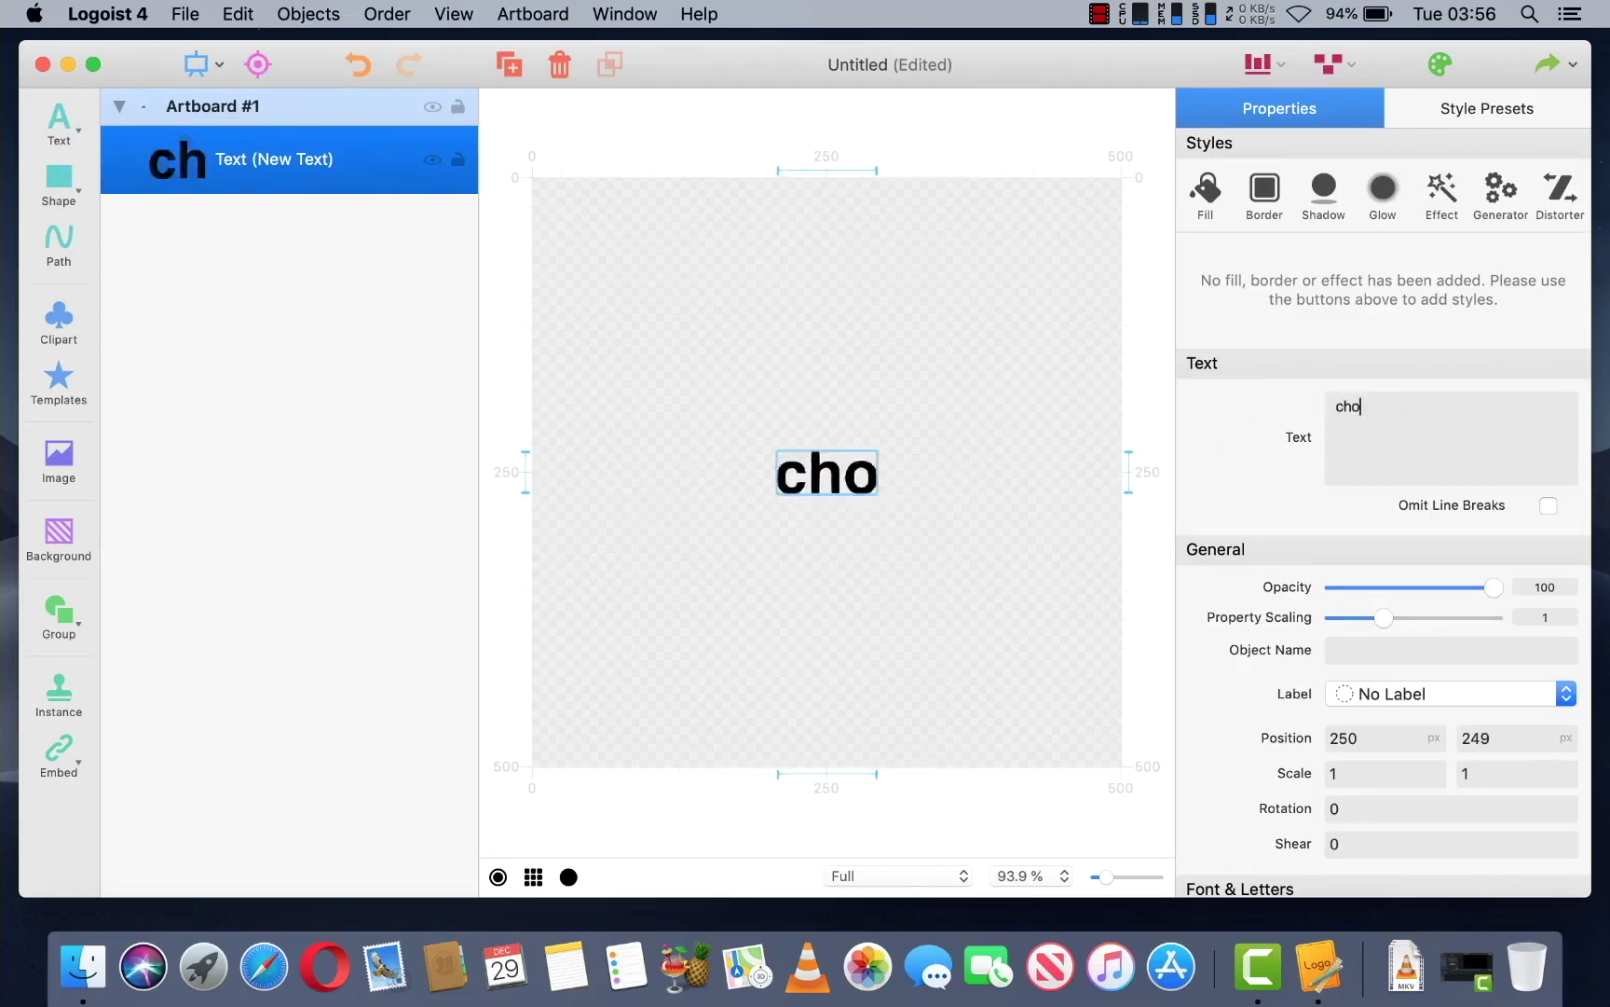
type("colate ")
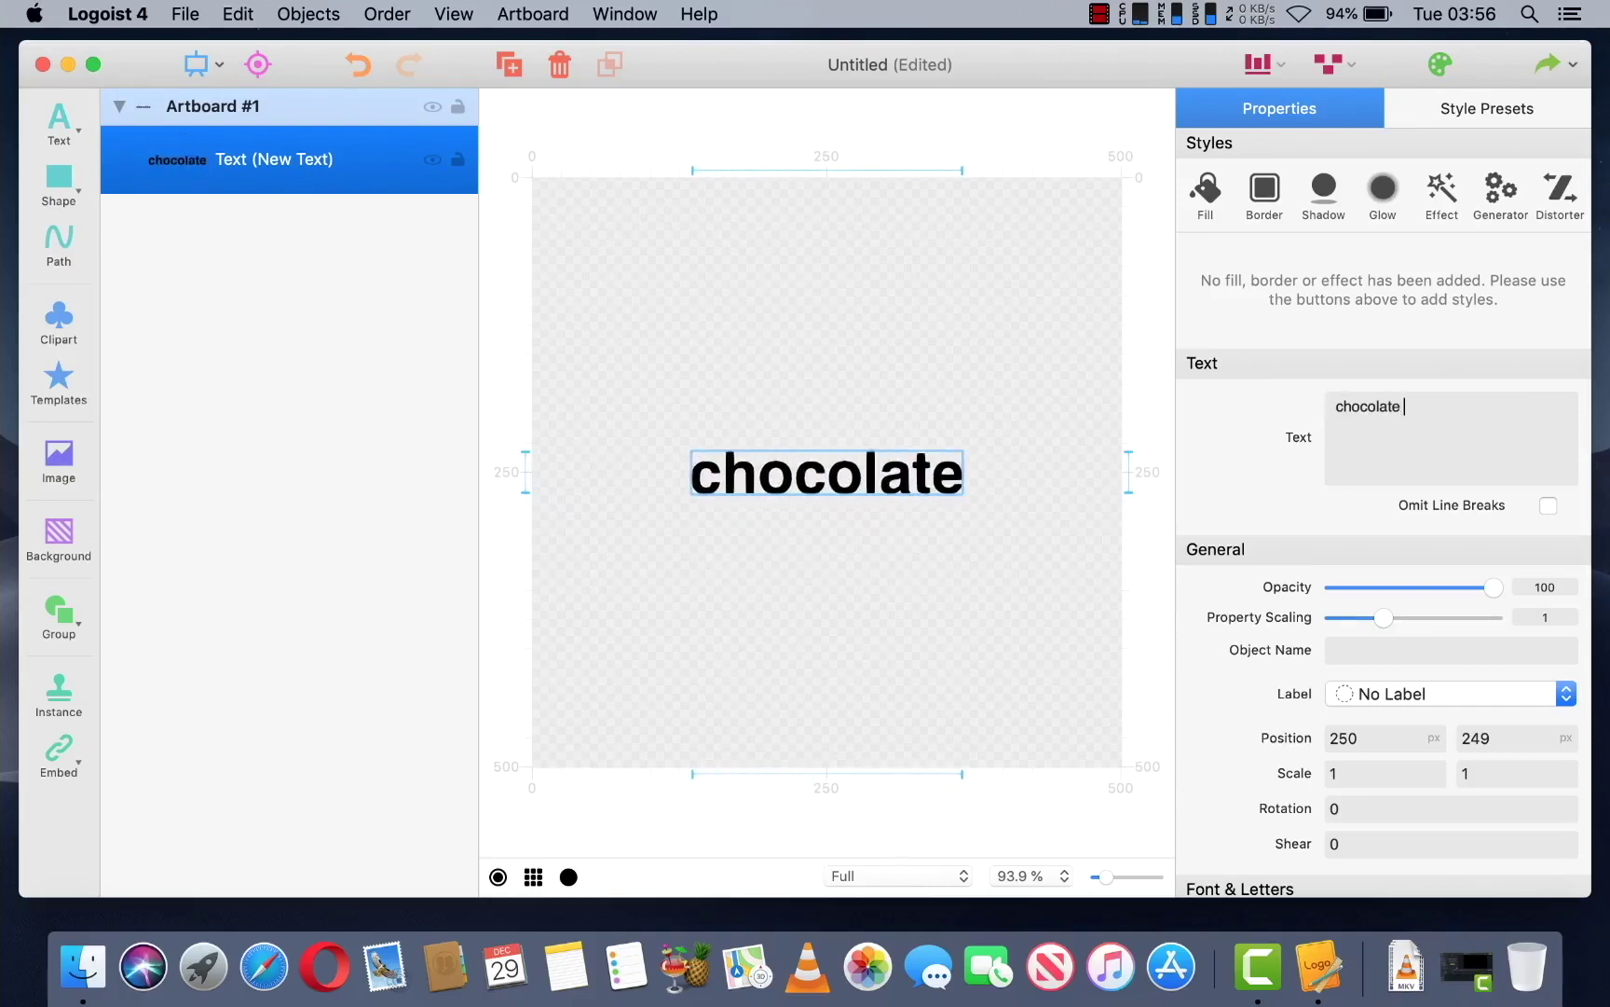
type("cookies")
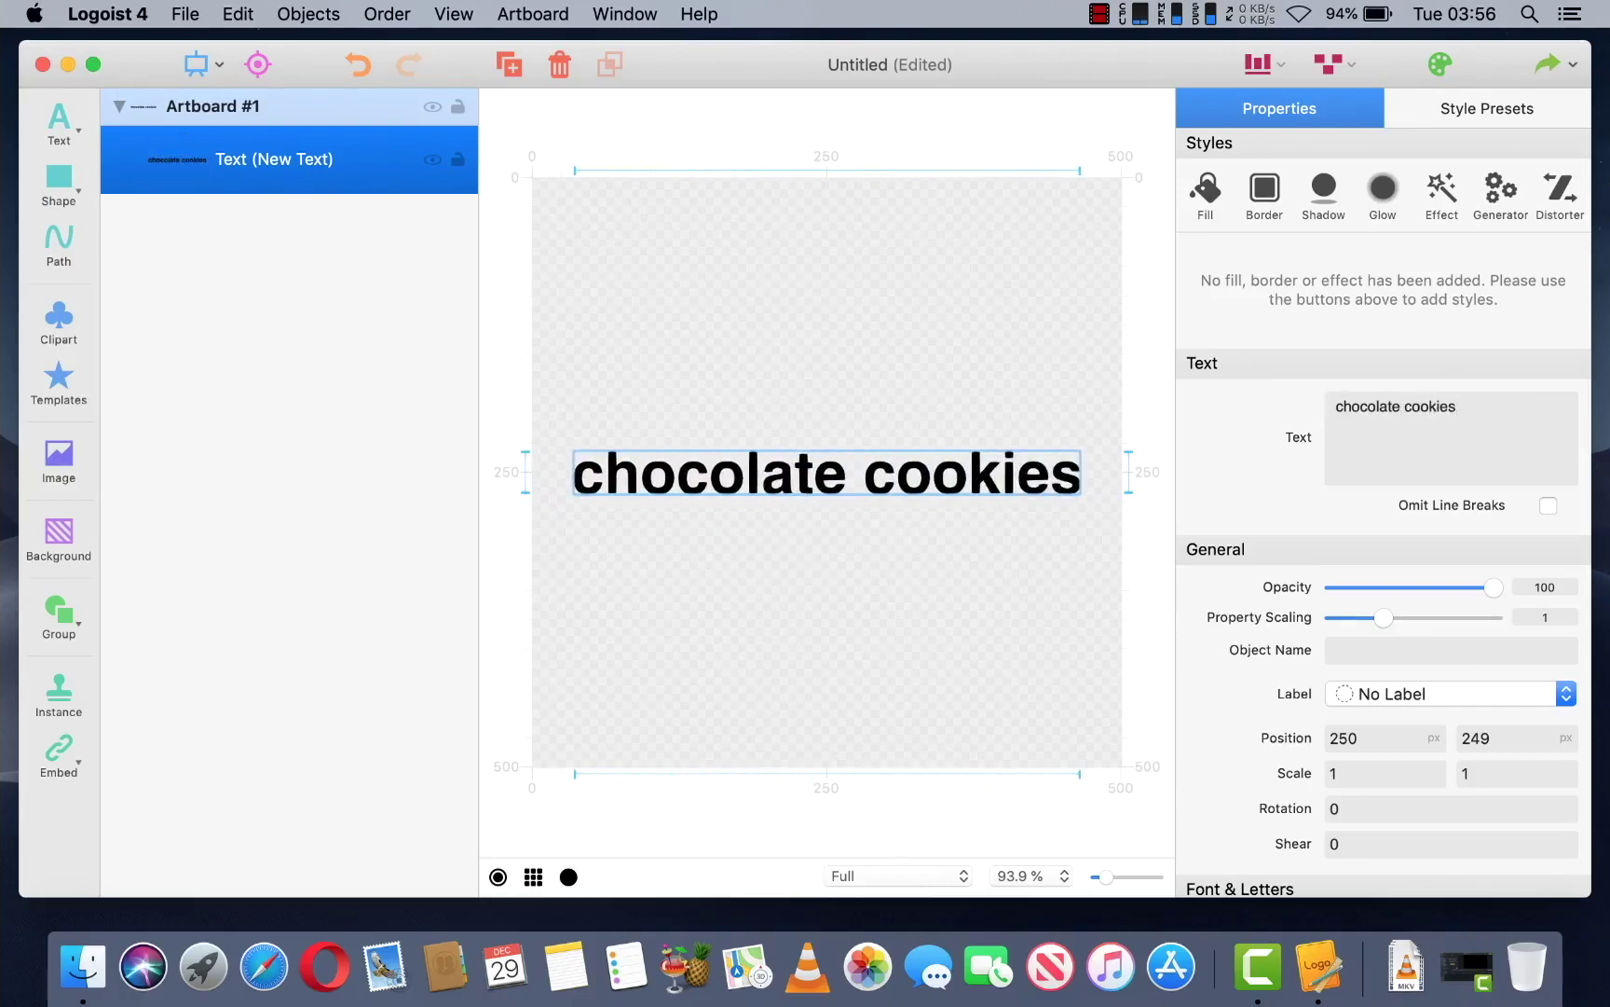
right_click(829, 478)
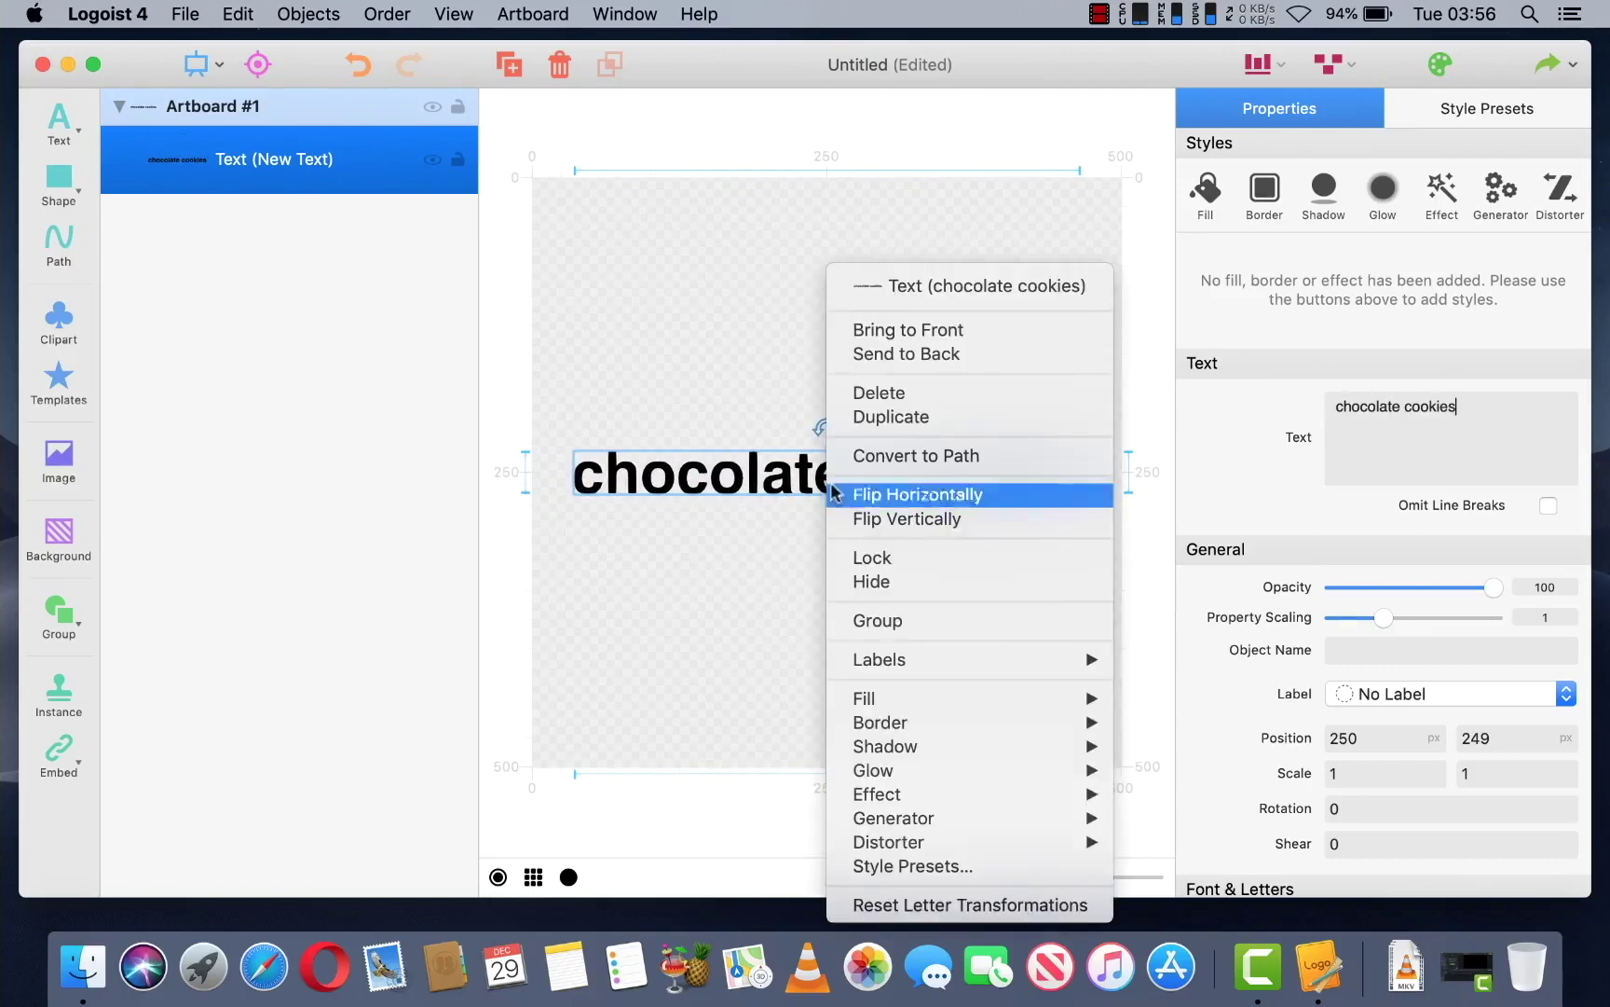
- Apply a Circle distortion to the text, move it higher, and widen the angle to about 351
mouse_move(975, 827)
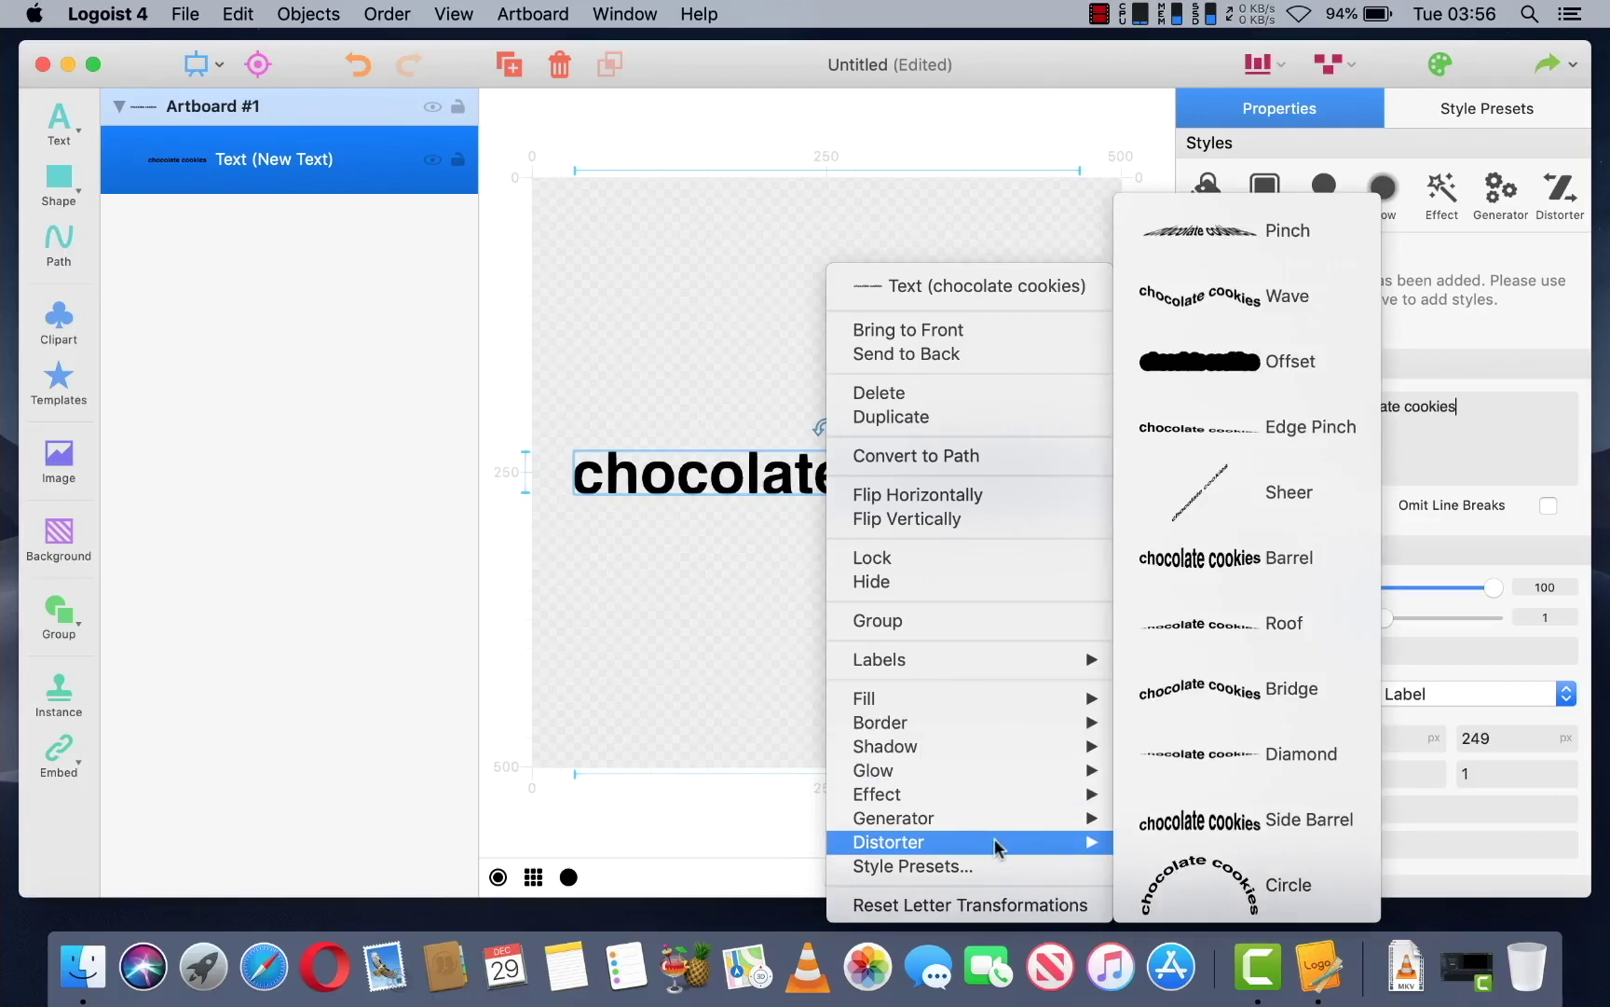
left_click(1216, 886)
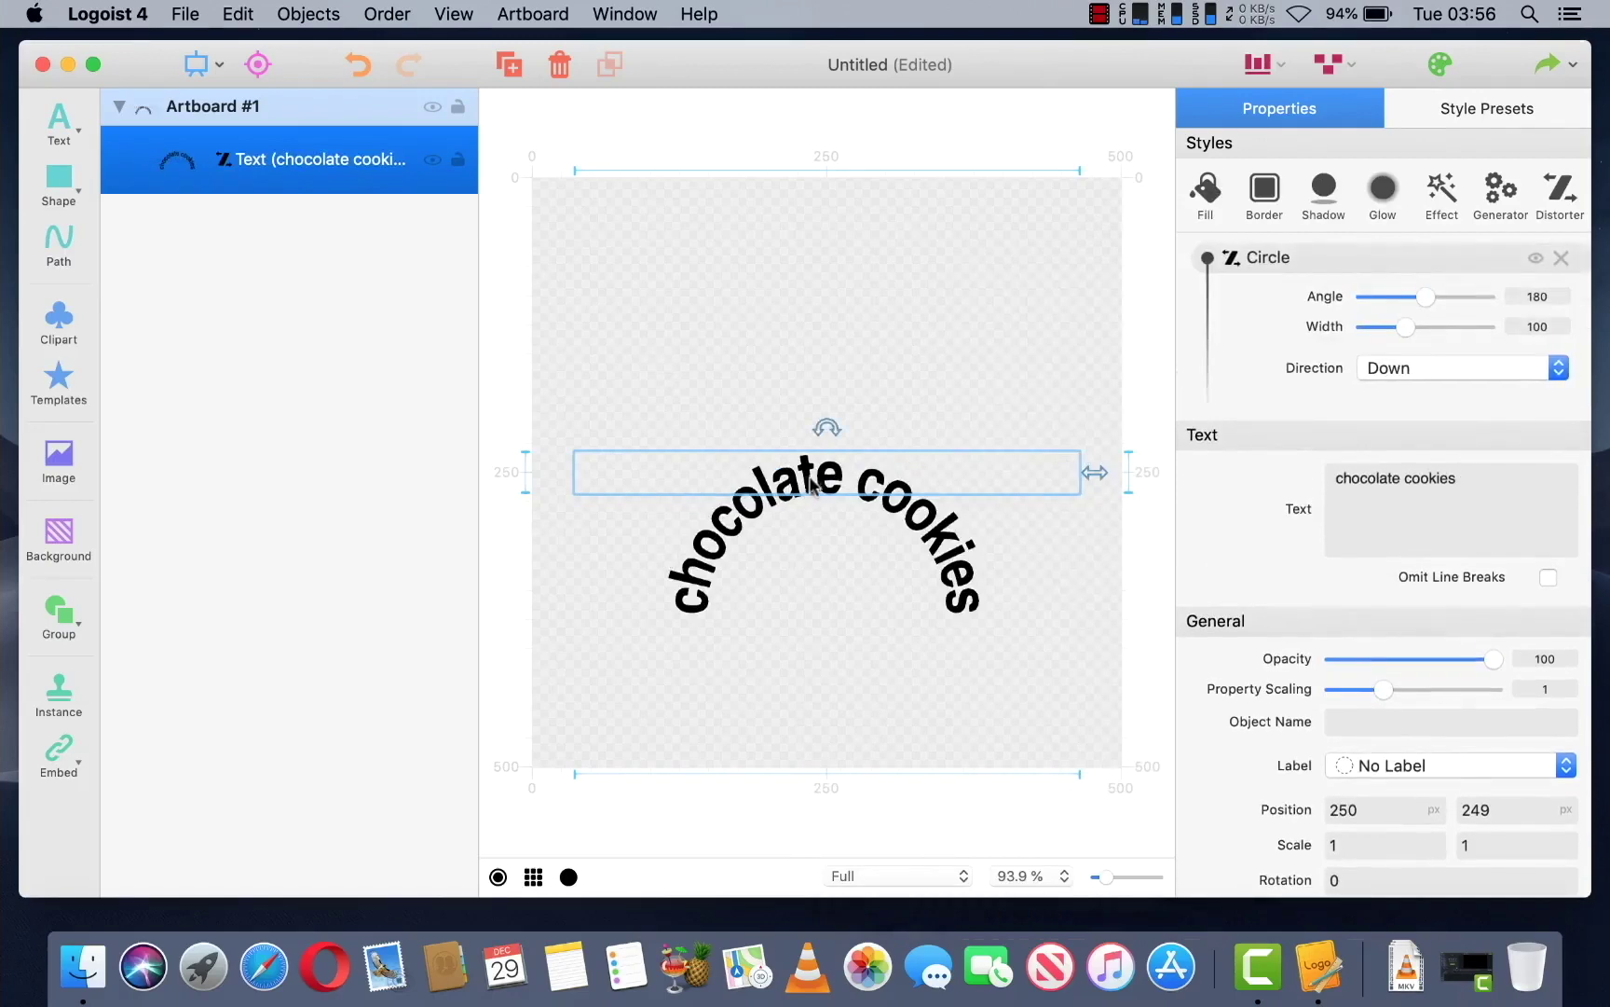
left_click_drag(809, 485, 809, 336)
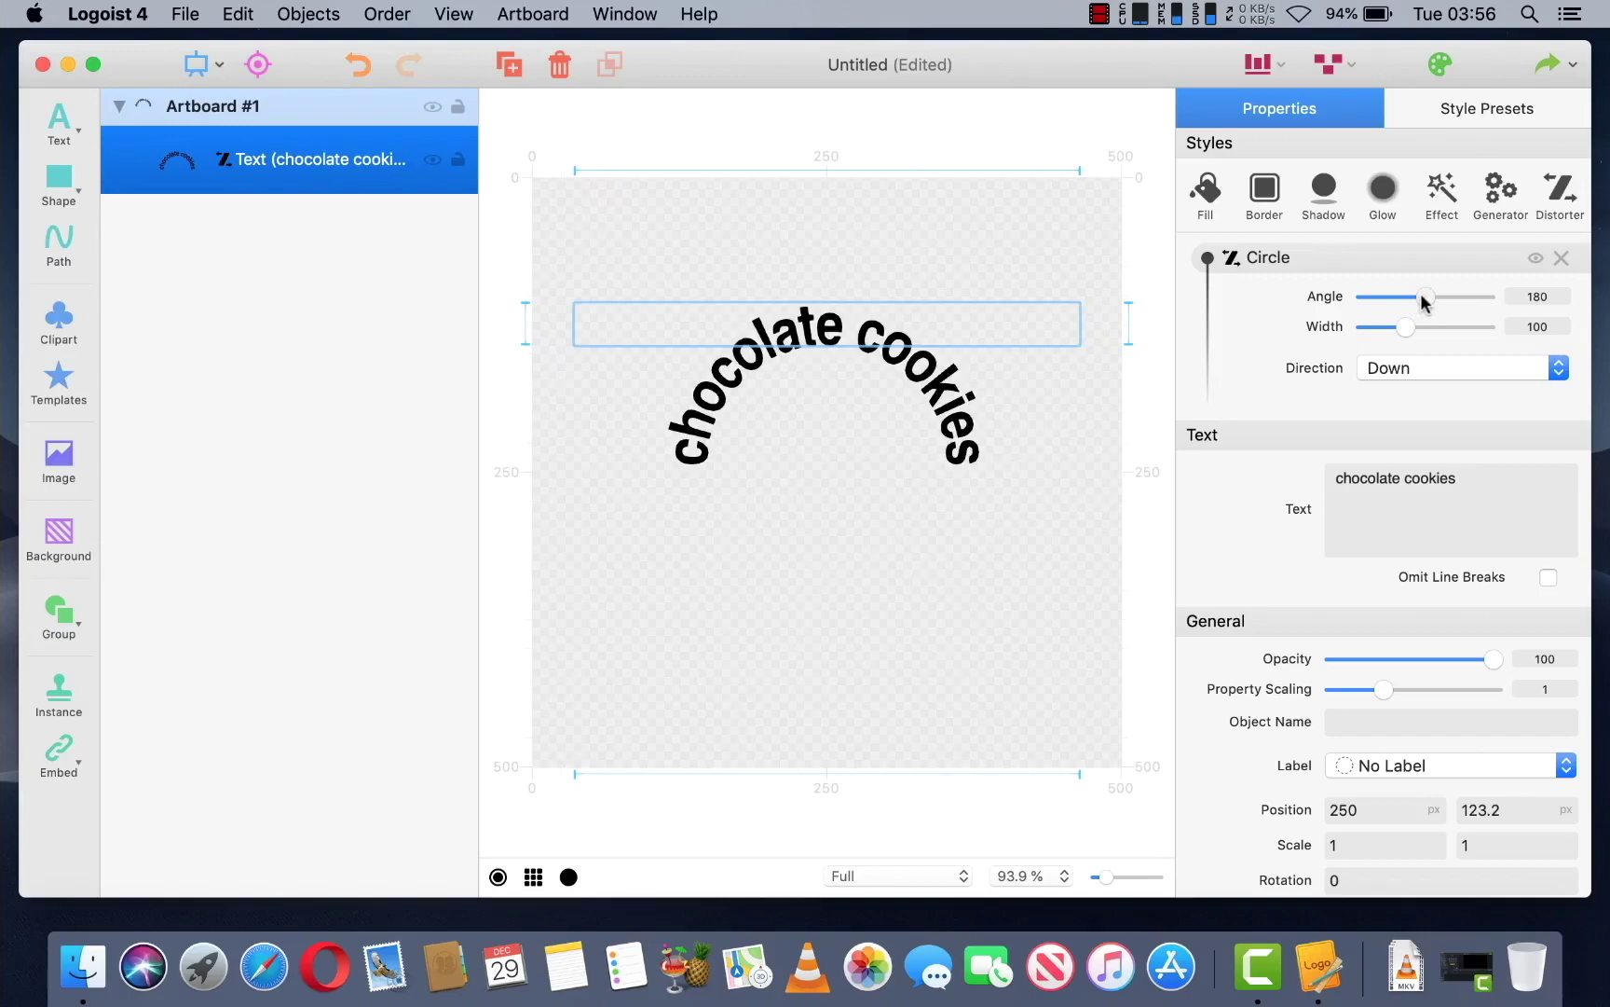
left_click_drag(1424, 300, 1482, 304)
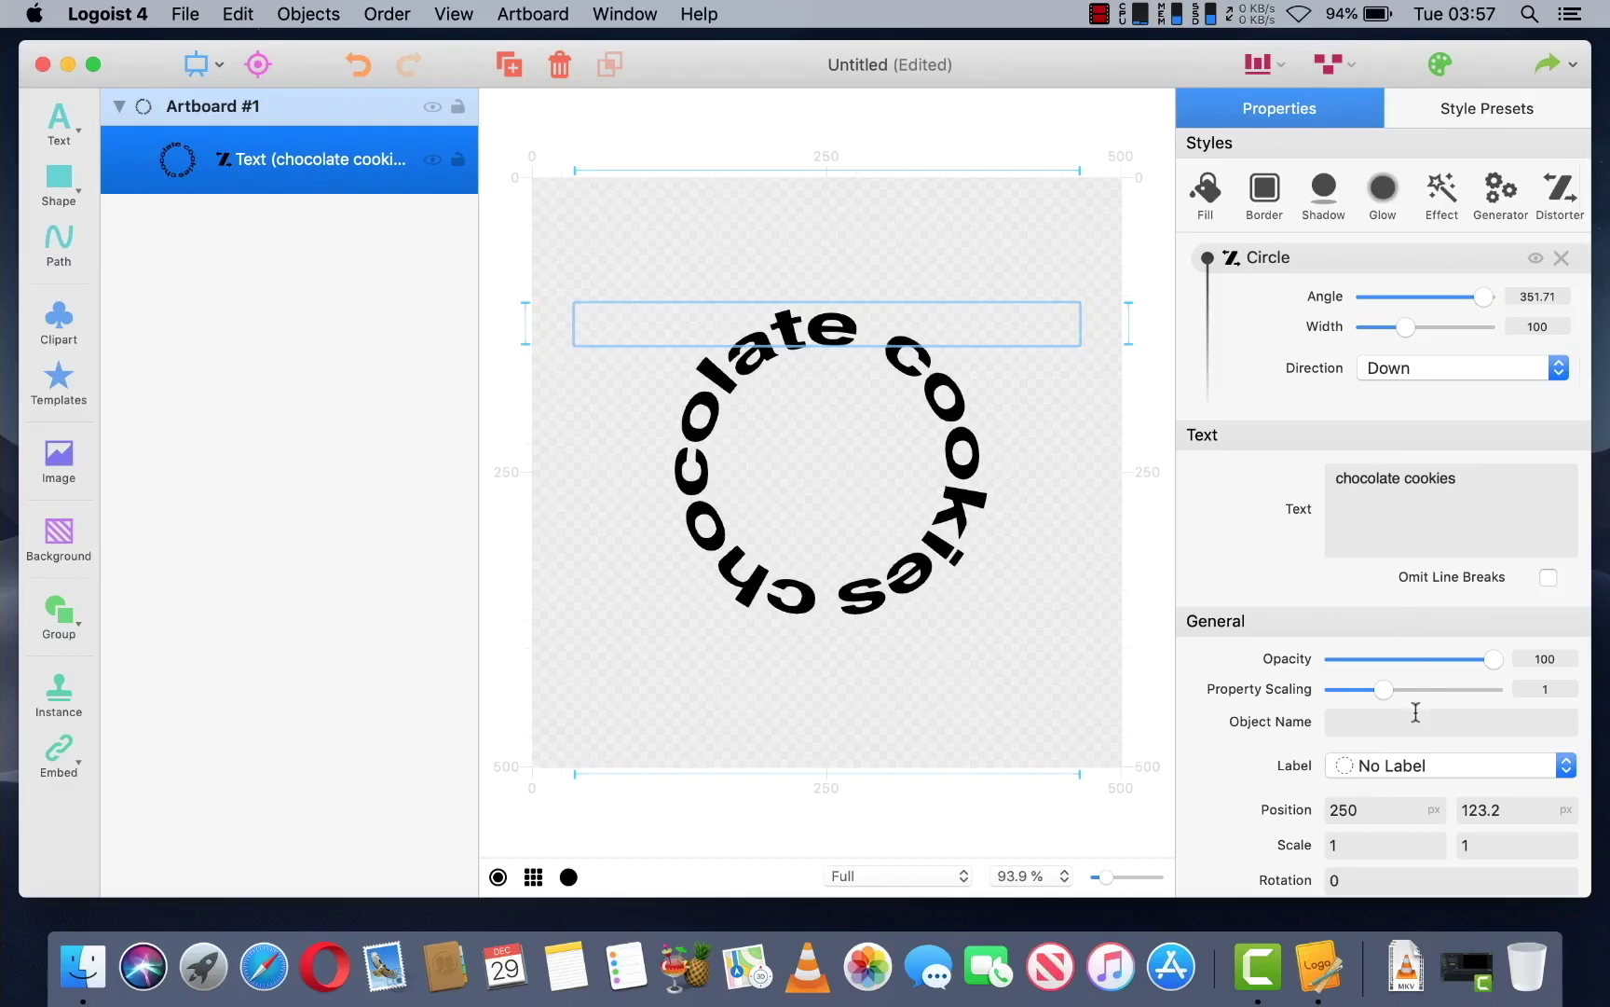
scroll(1416, 713, "down", 3)
- Try the Harrington, Helvetica Light Oblique and Helvetica Neue Bold fonts on the circular text
scroll(1415, 713, "down", 4)
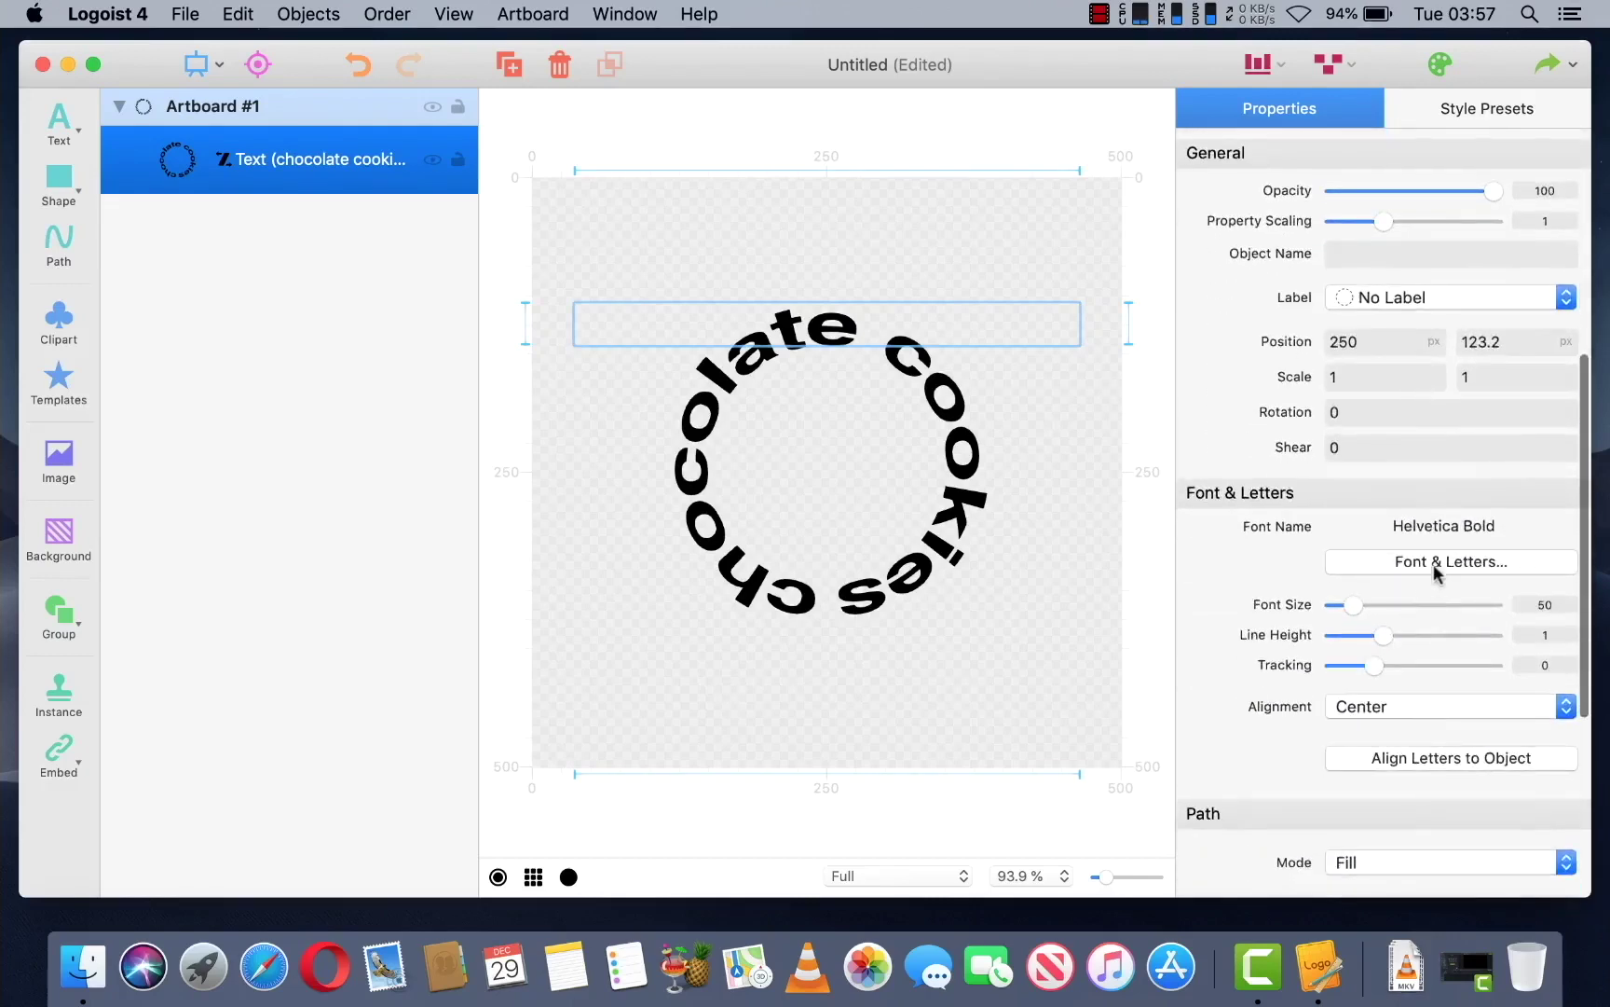
left_click(1436, 564)
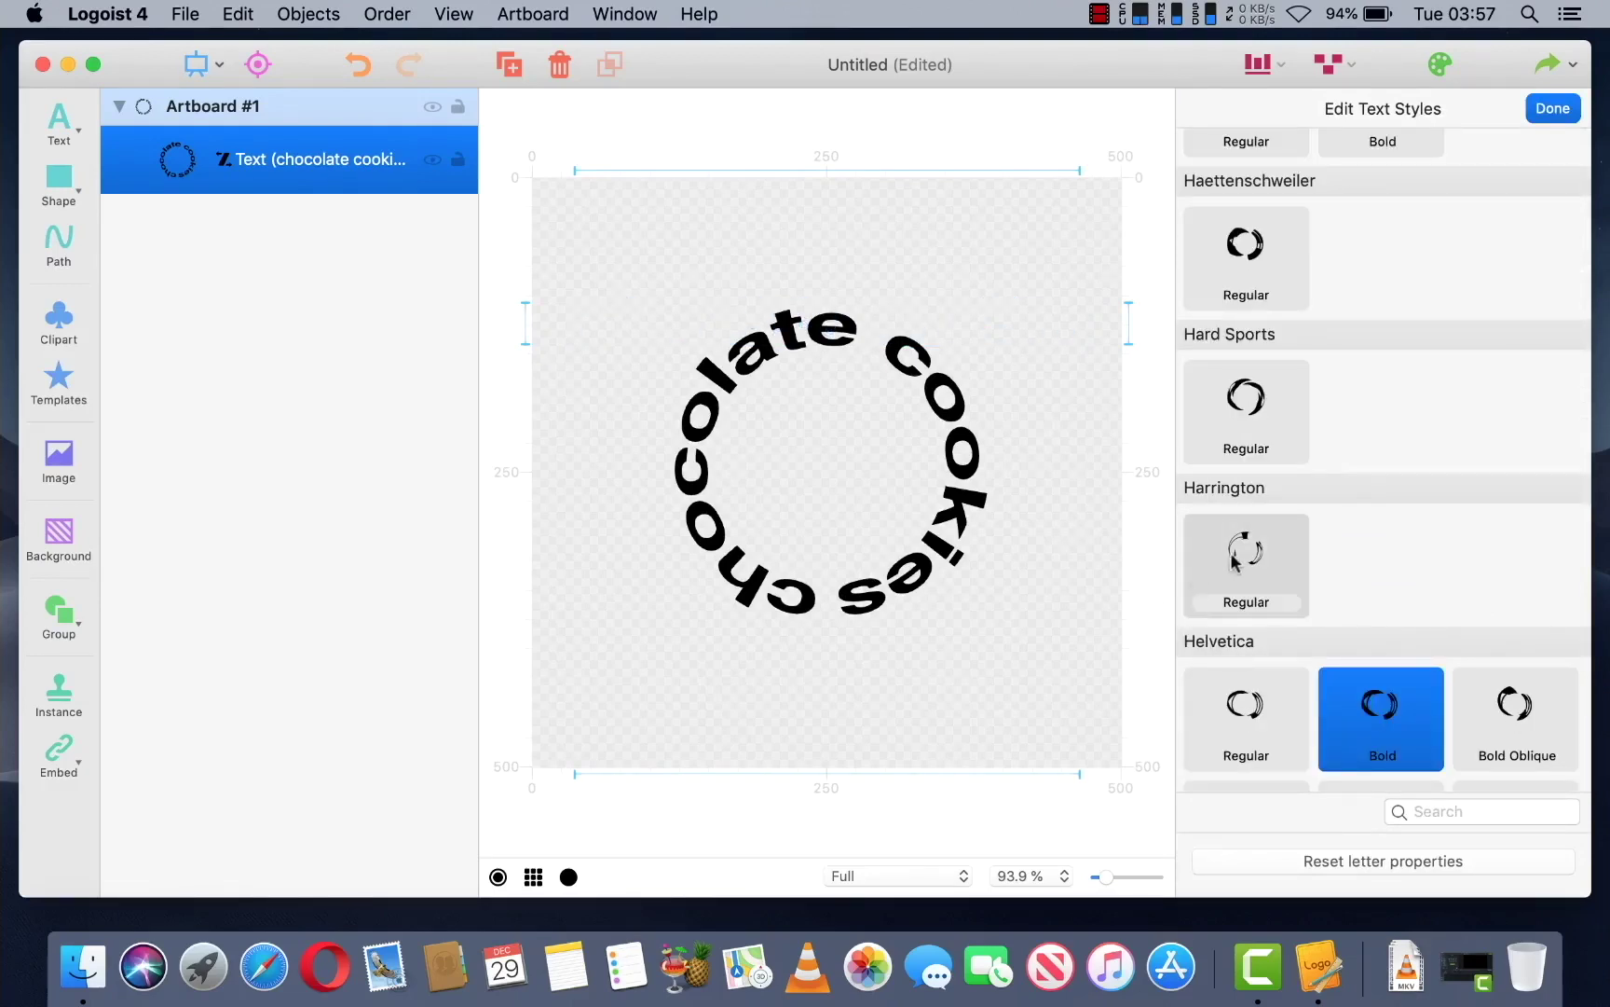
left_click(1232, 559)
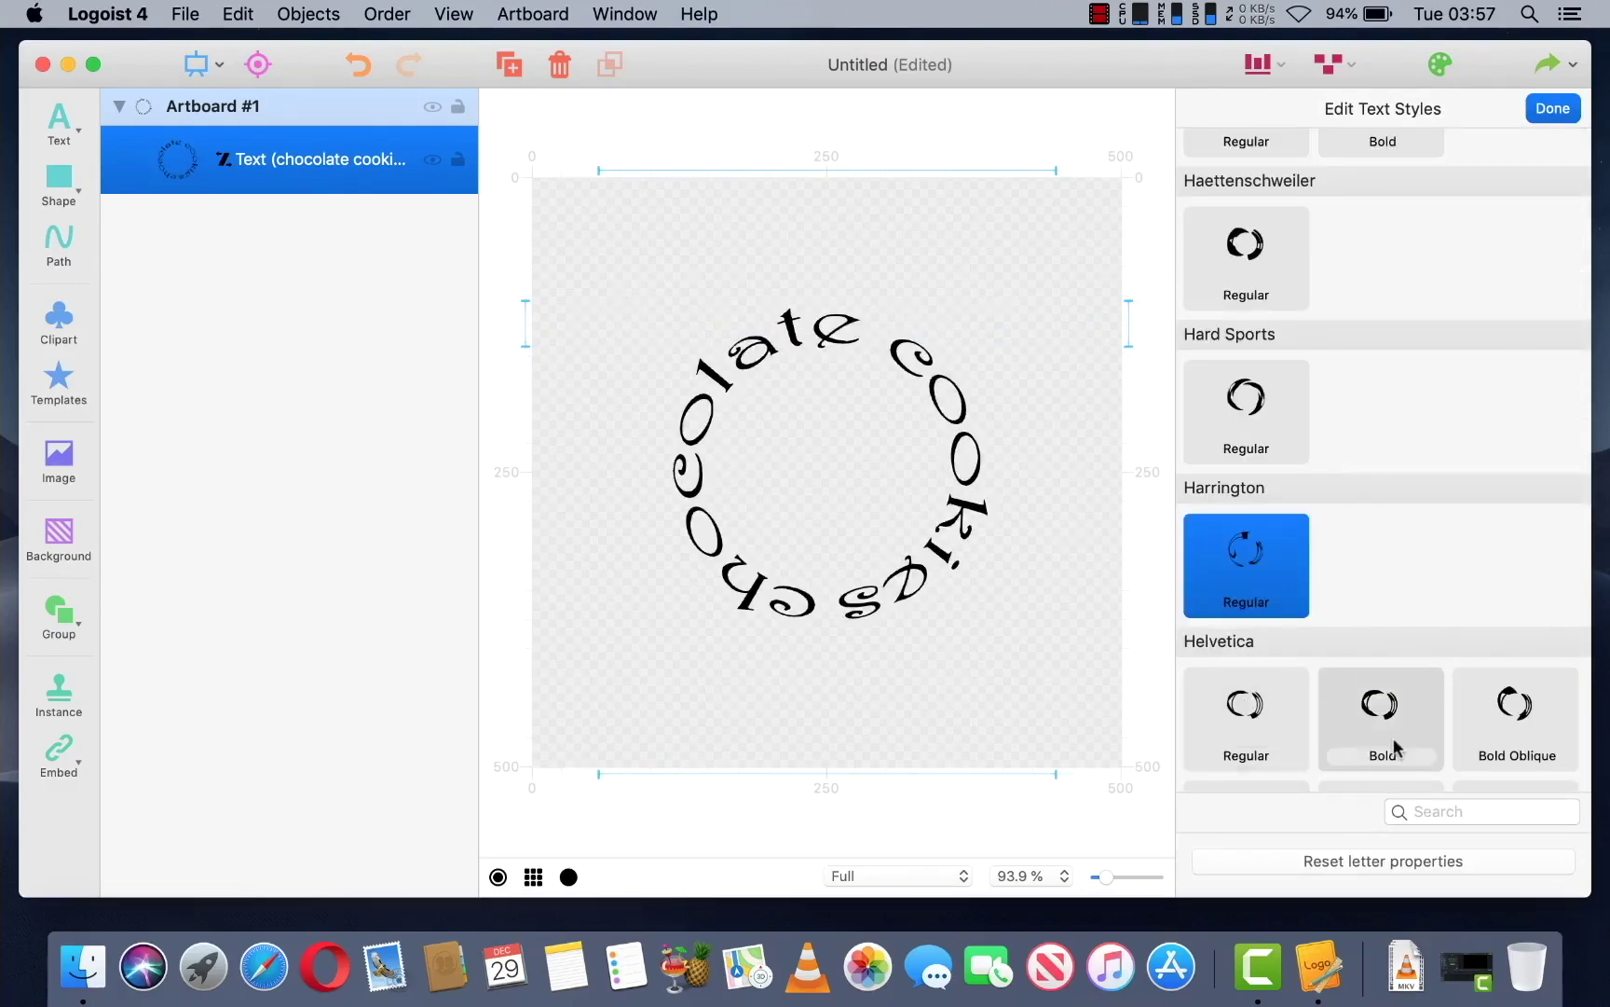
scroll(1400, 739, "down", 5)
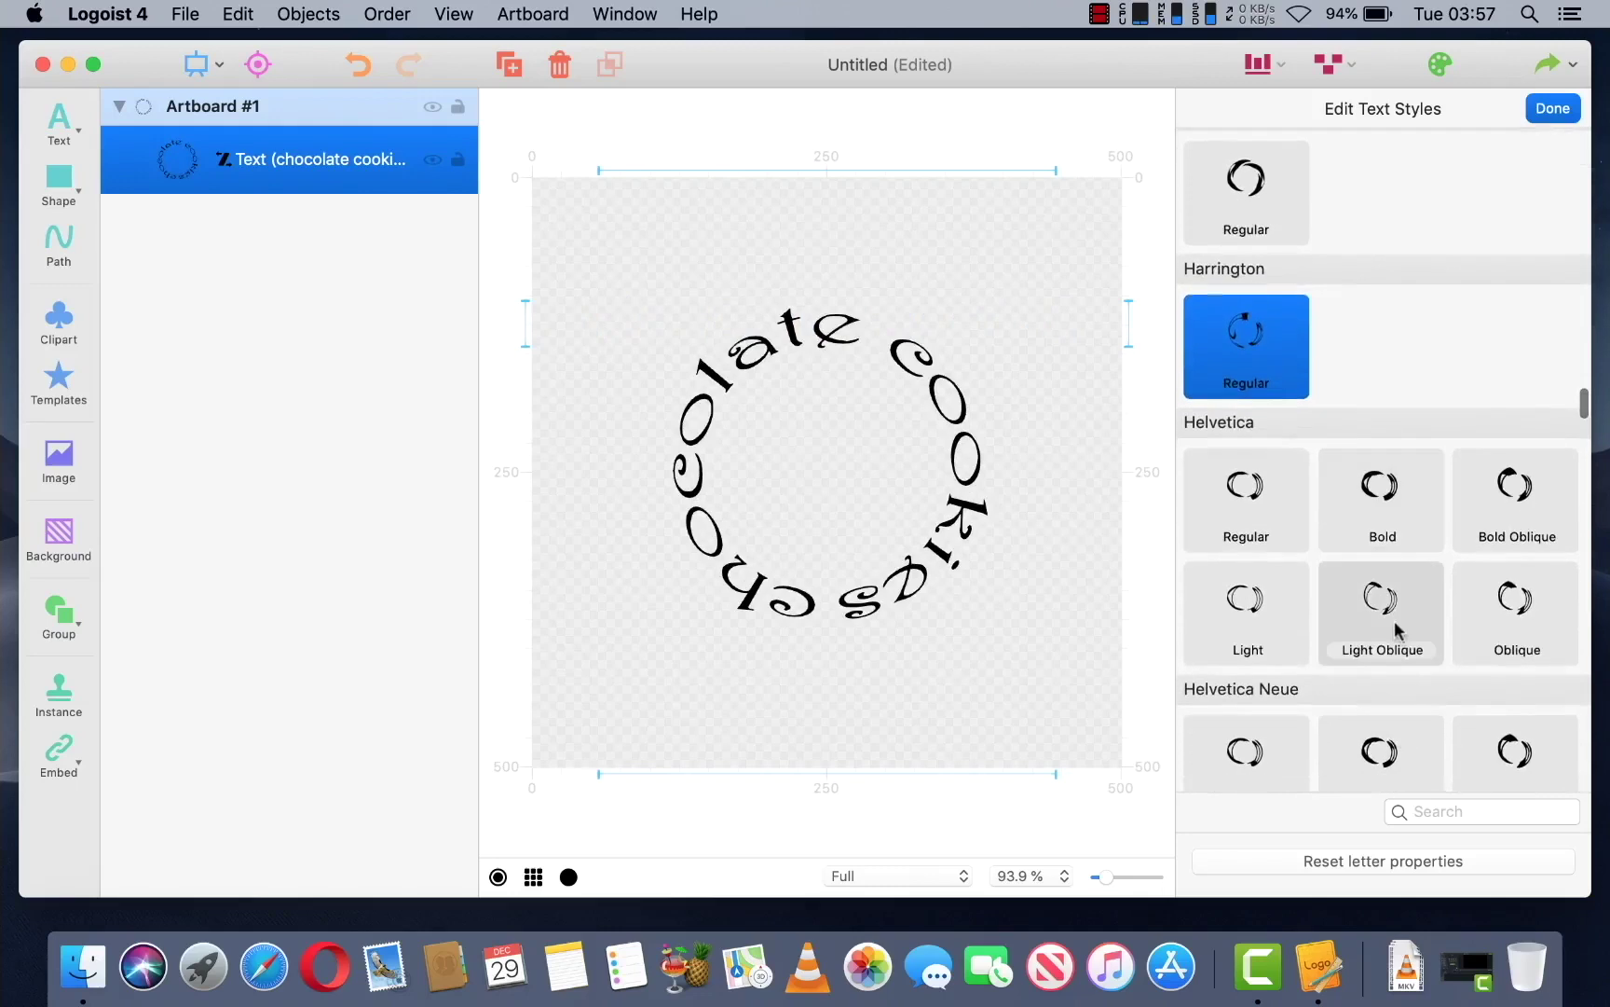
left_click(1395, 623)
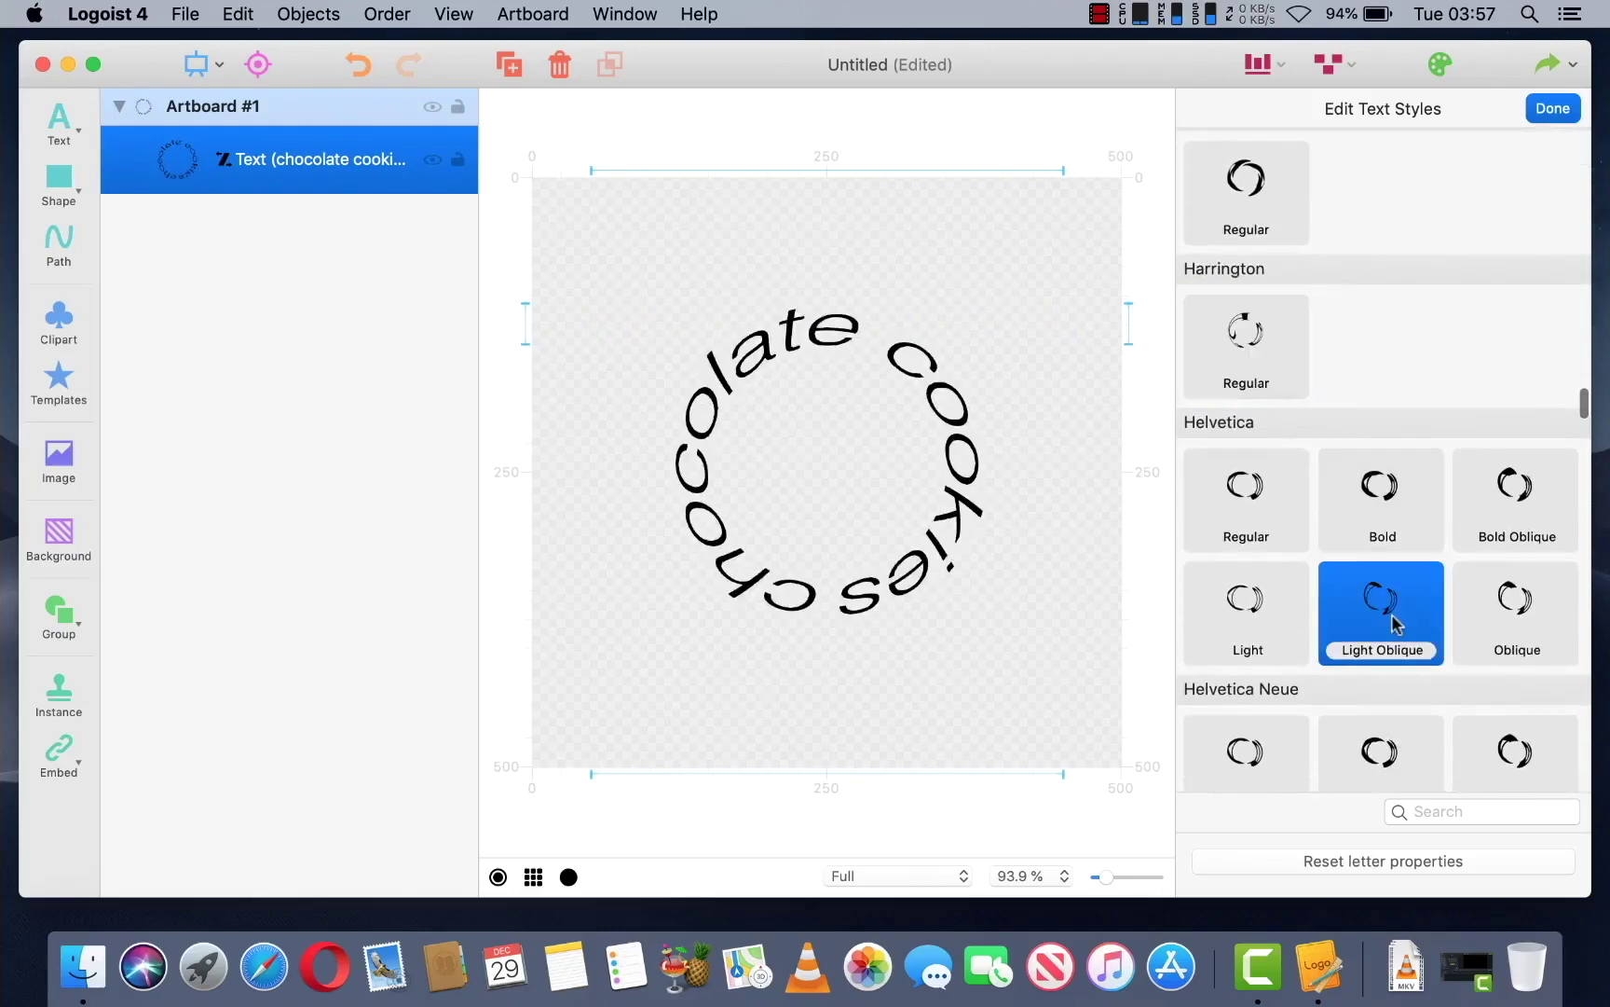
left_click(1529, 764)
- After trying Here Be Dubstep, settle on the bubbly Hip Pocket 3D font
scroll(1438, 633, "down", 10)
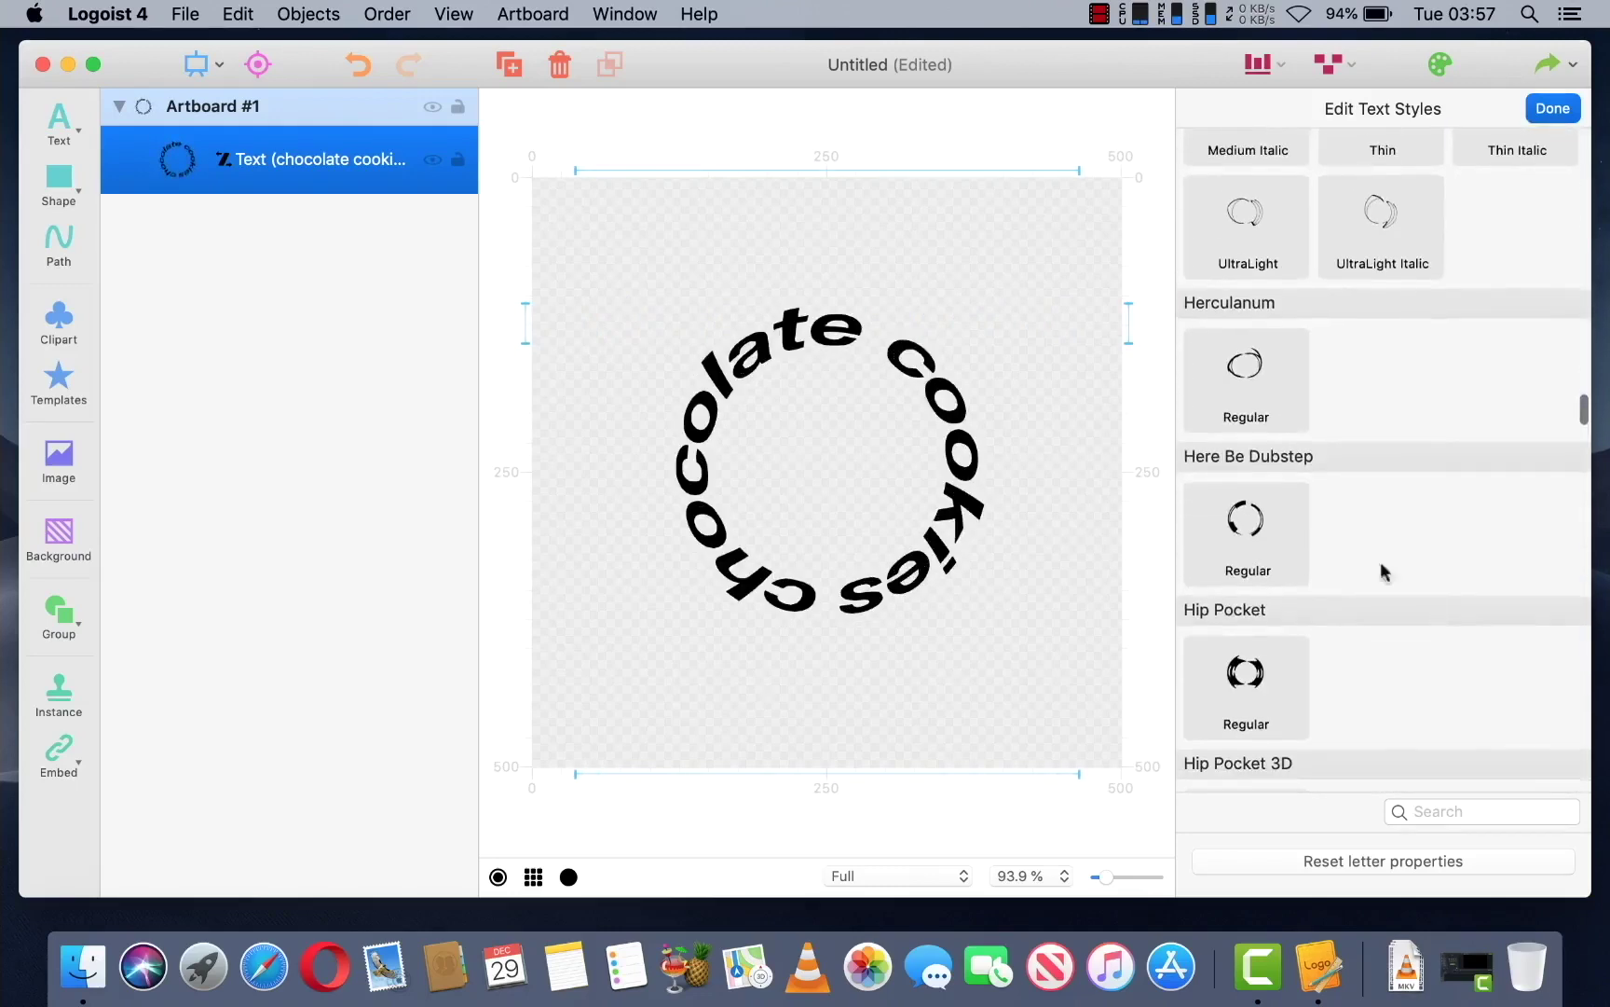
left_click(1247, 533)
scroll(1244, 695, "down", 3)
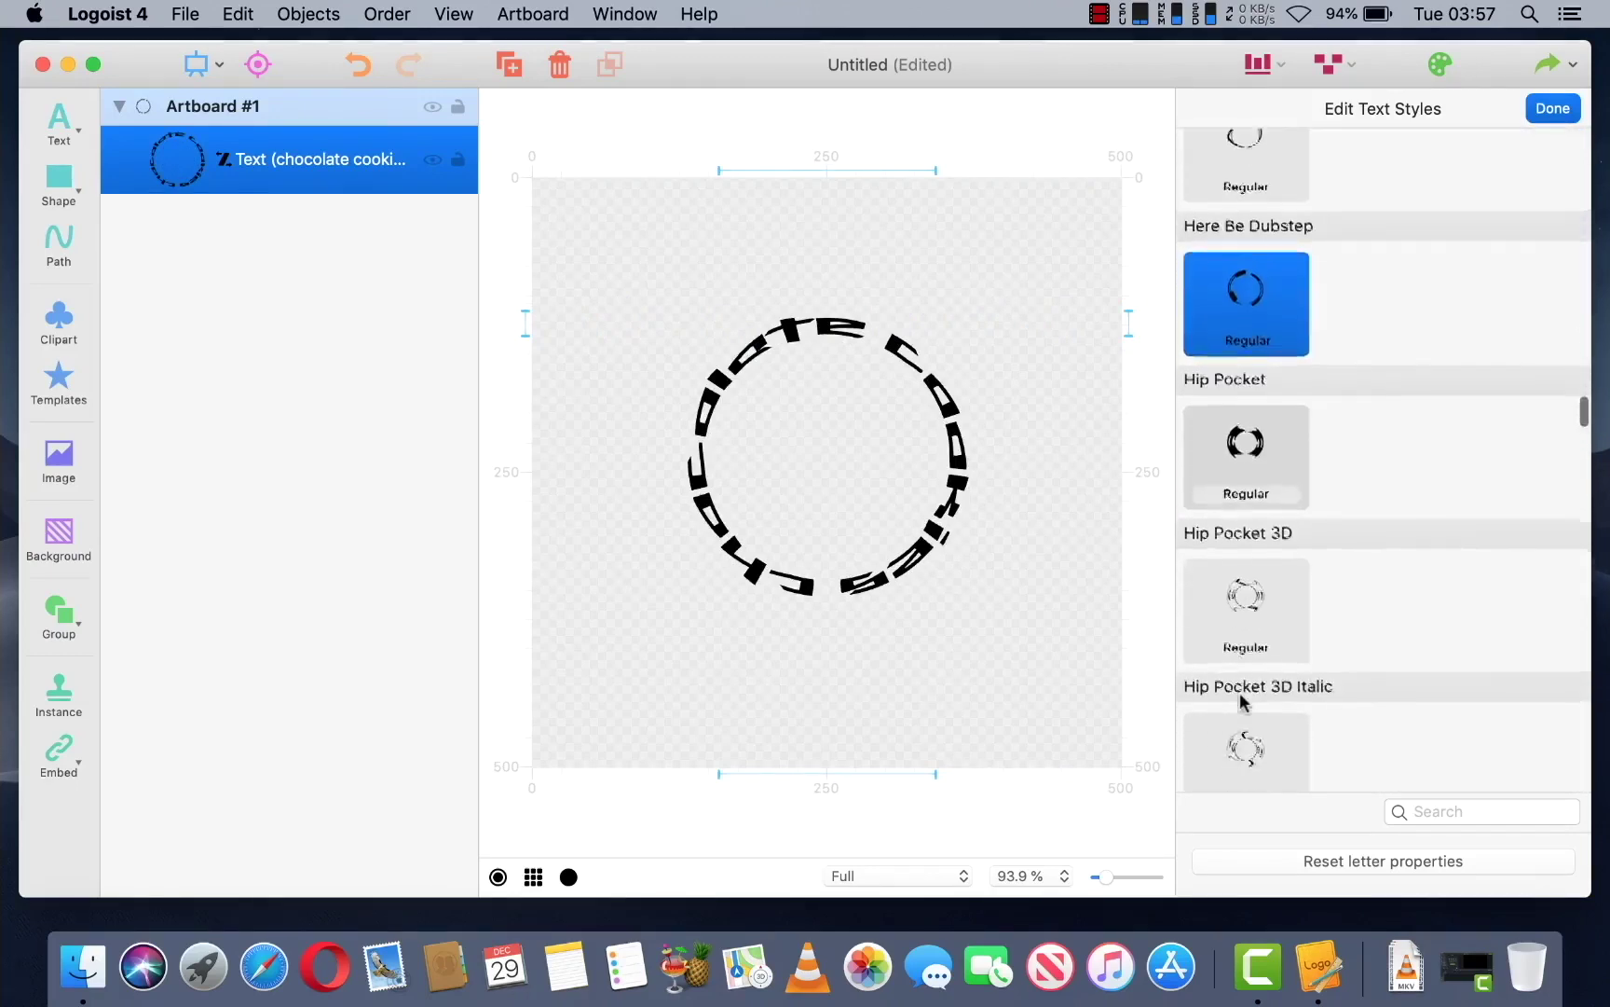
left_click(1243, 583)
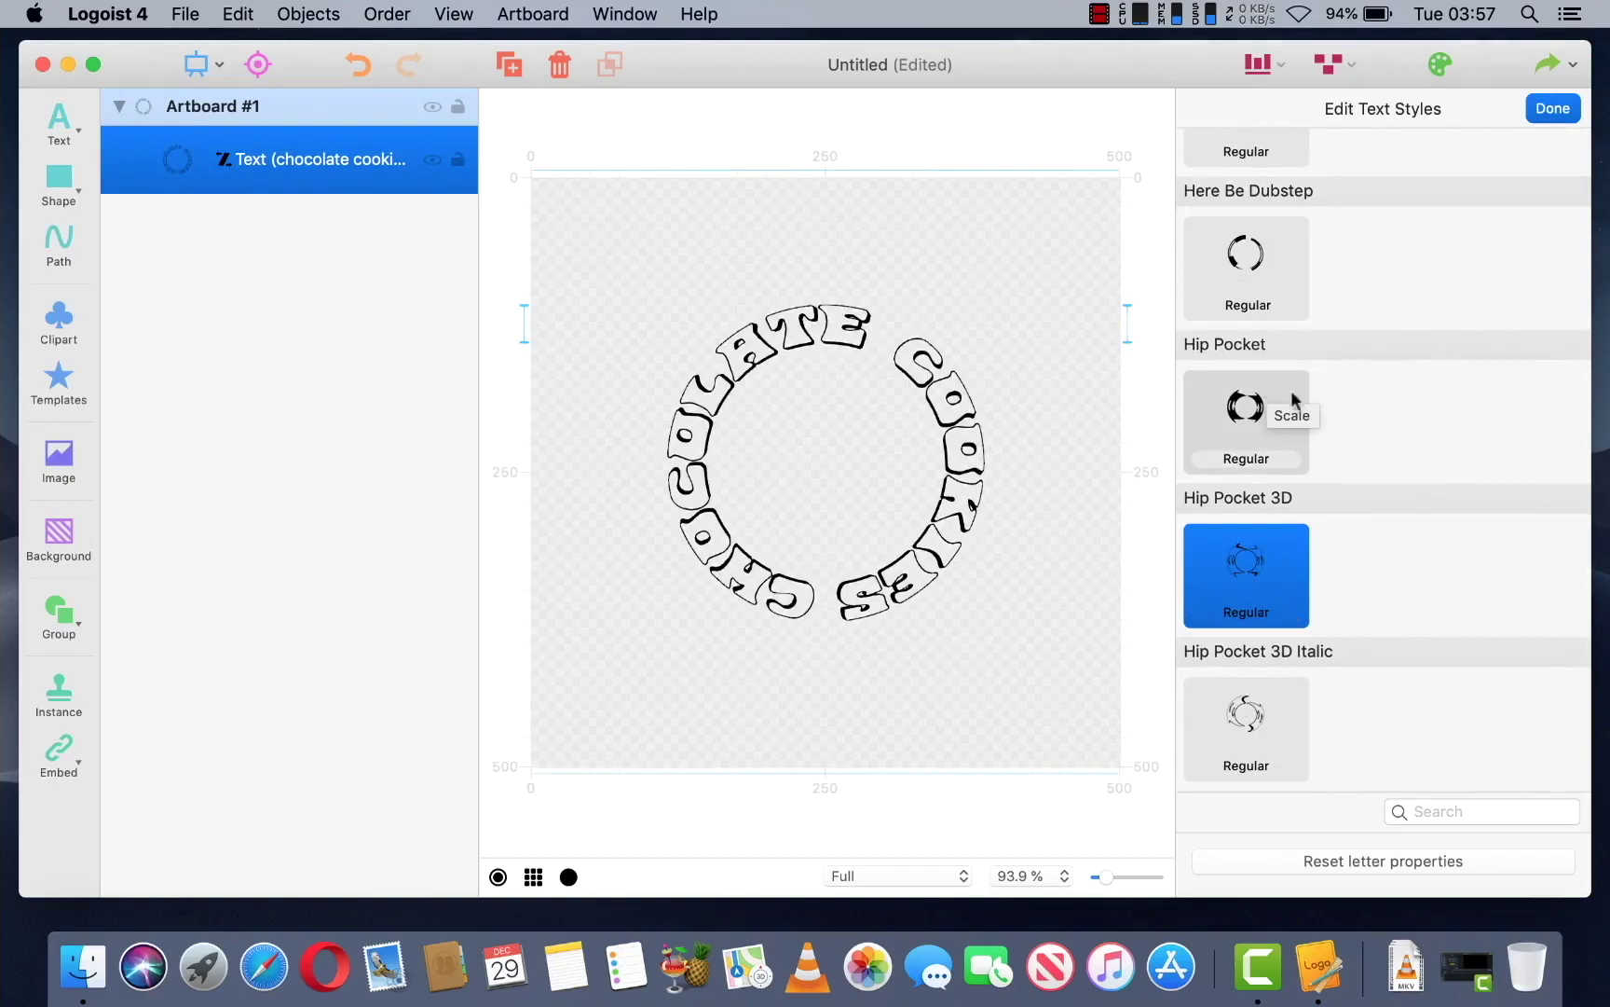
scroll(1301, 364, "up", 10)
scroll(1302, 364, "up", 10)
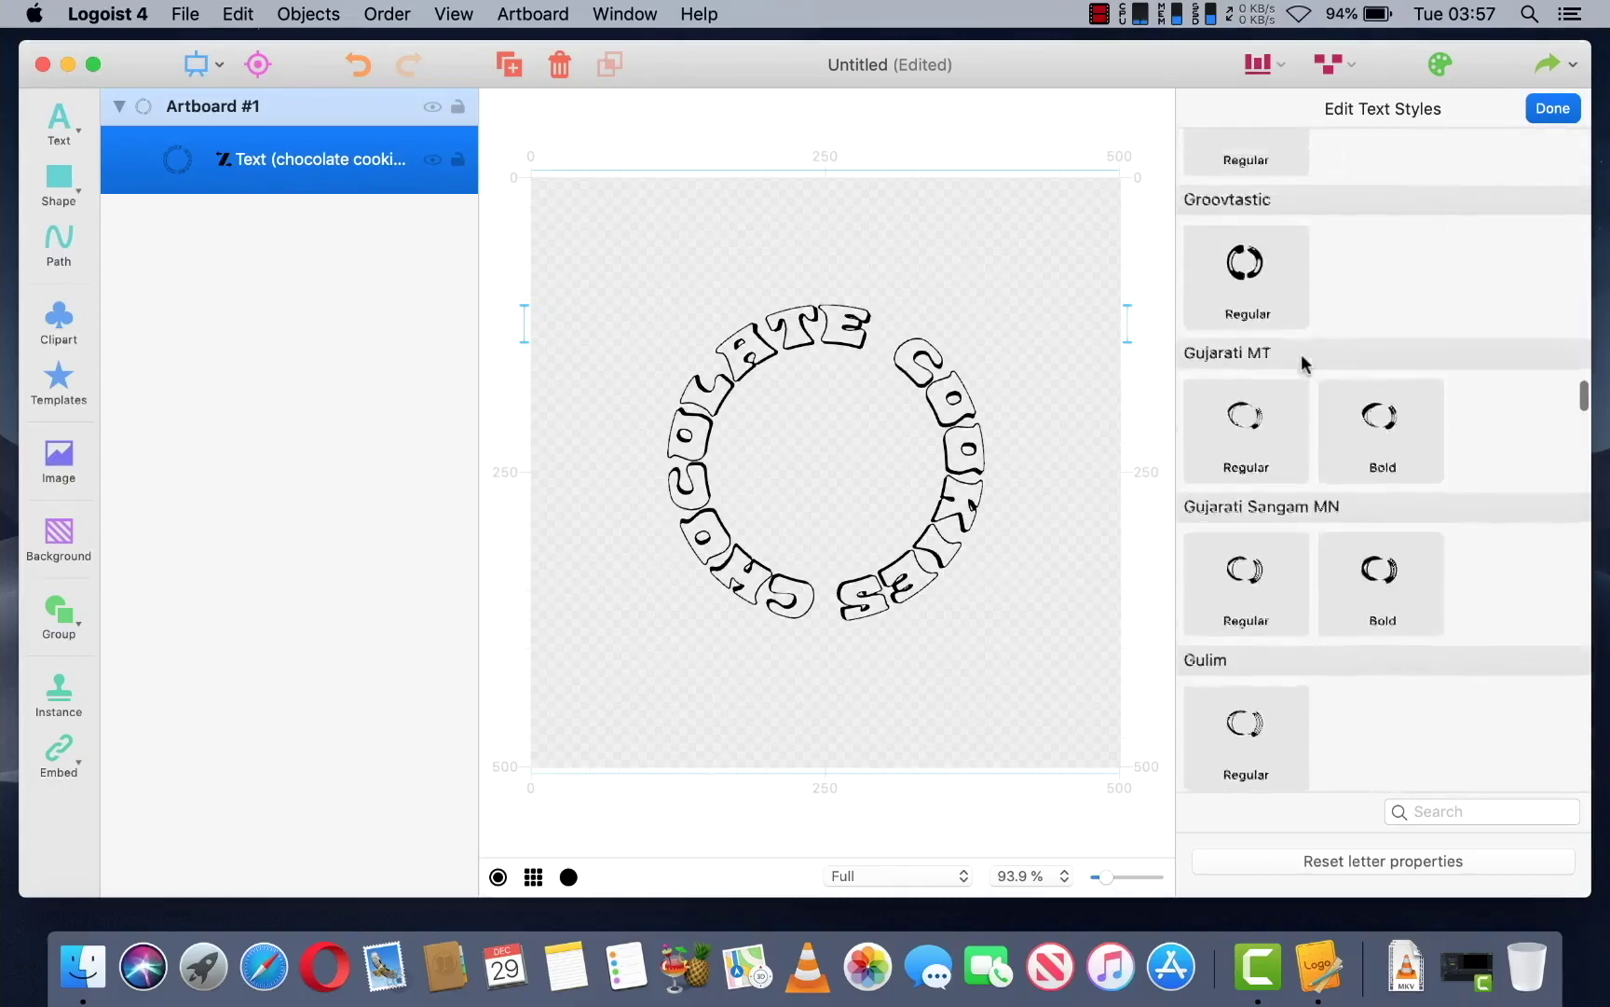
scroll(1302, 364, "up", 10)
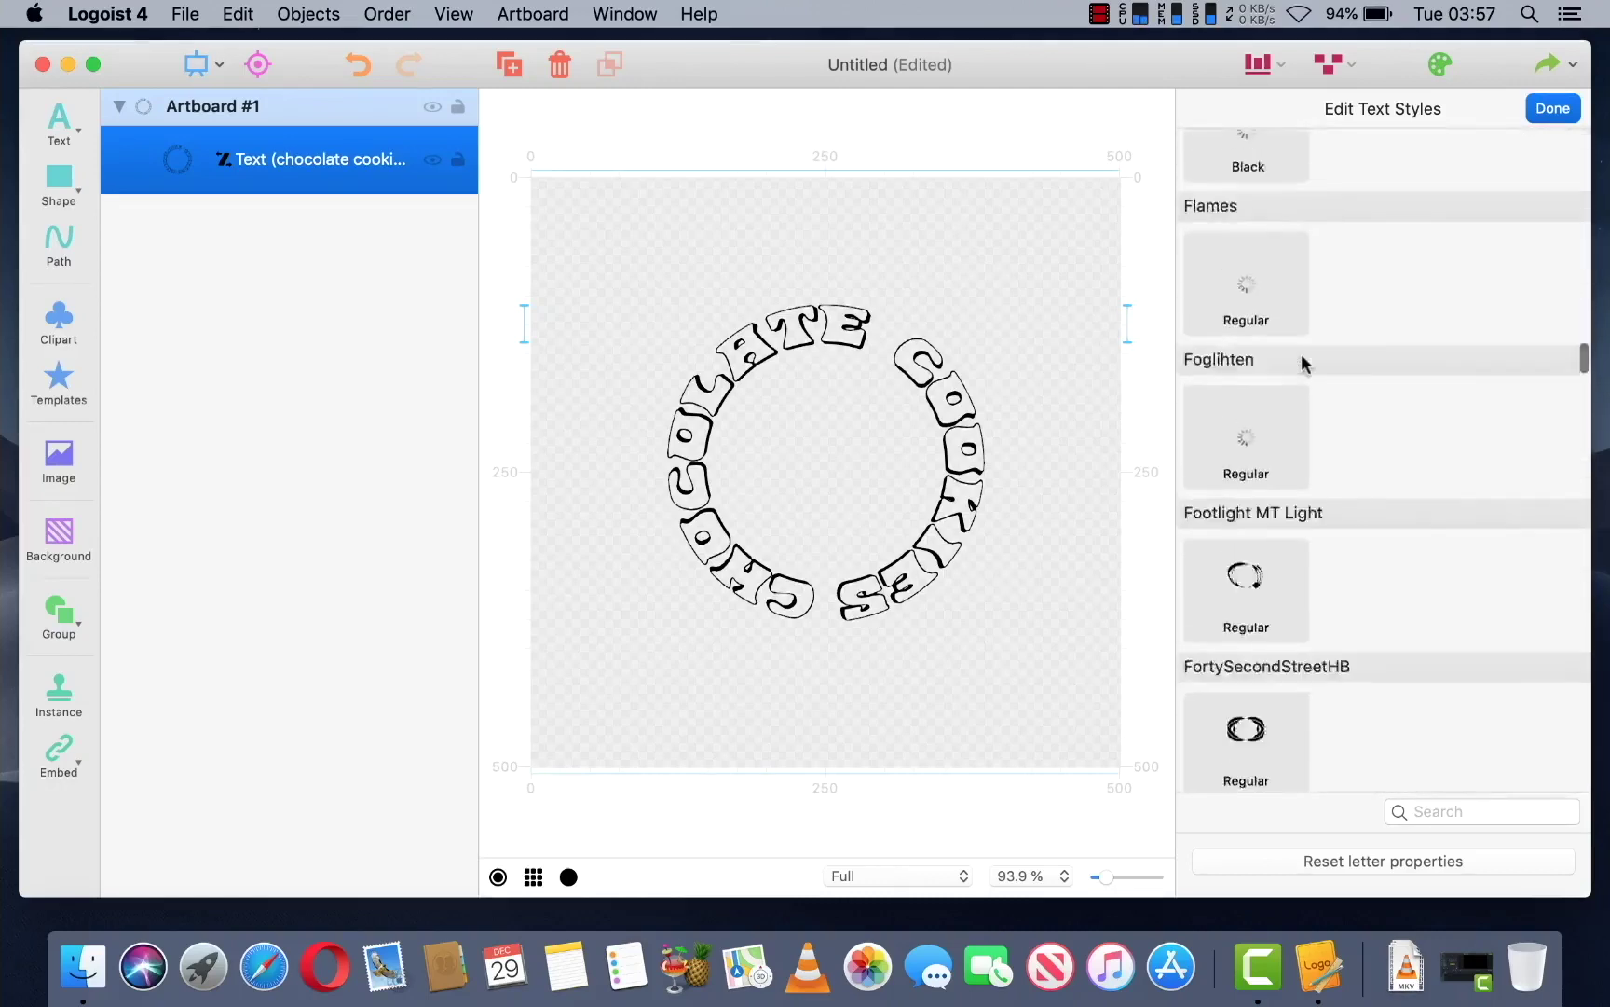
scroll(1302, 364, "up", 6)
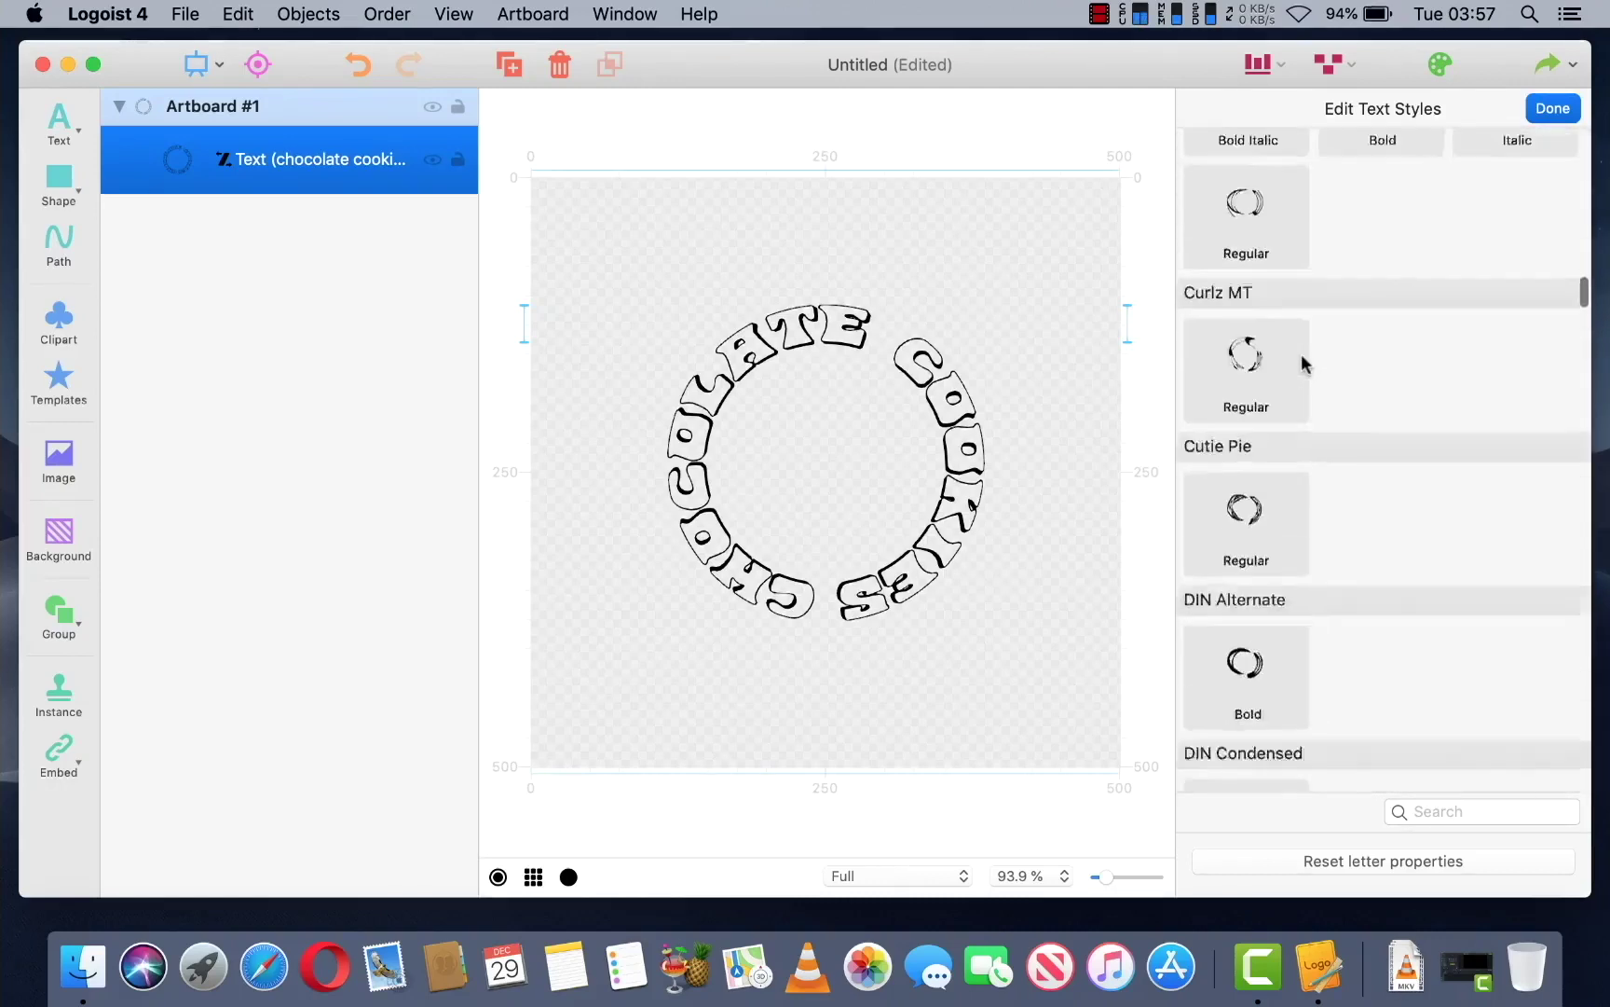
left_click(874, 456)
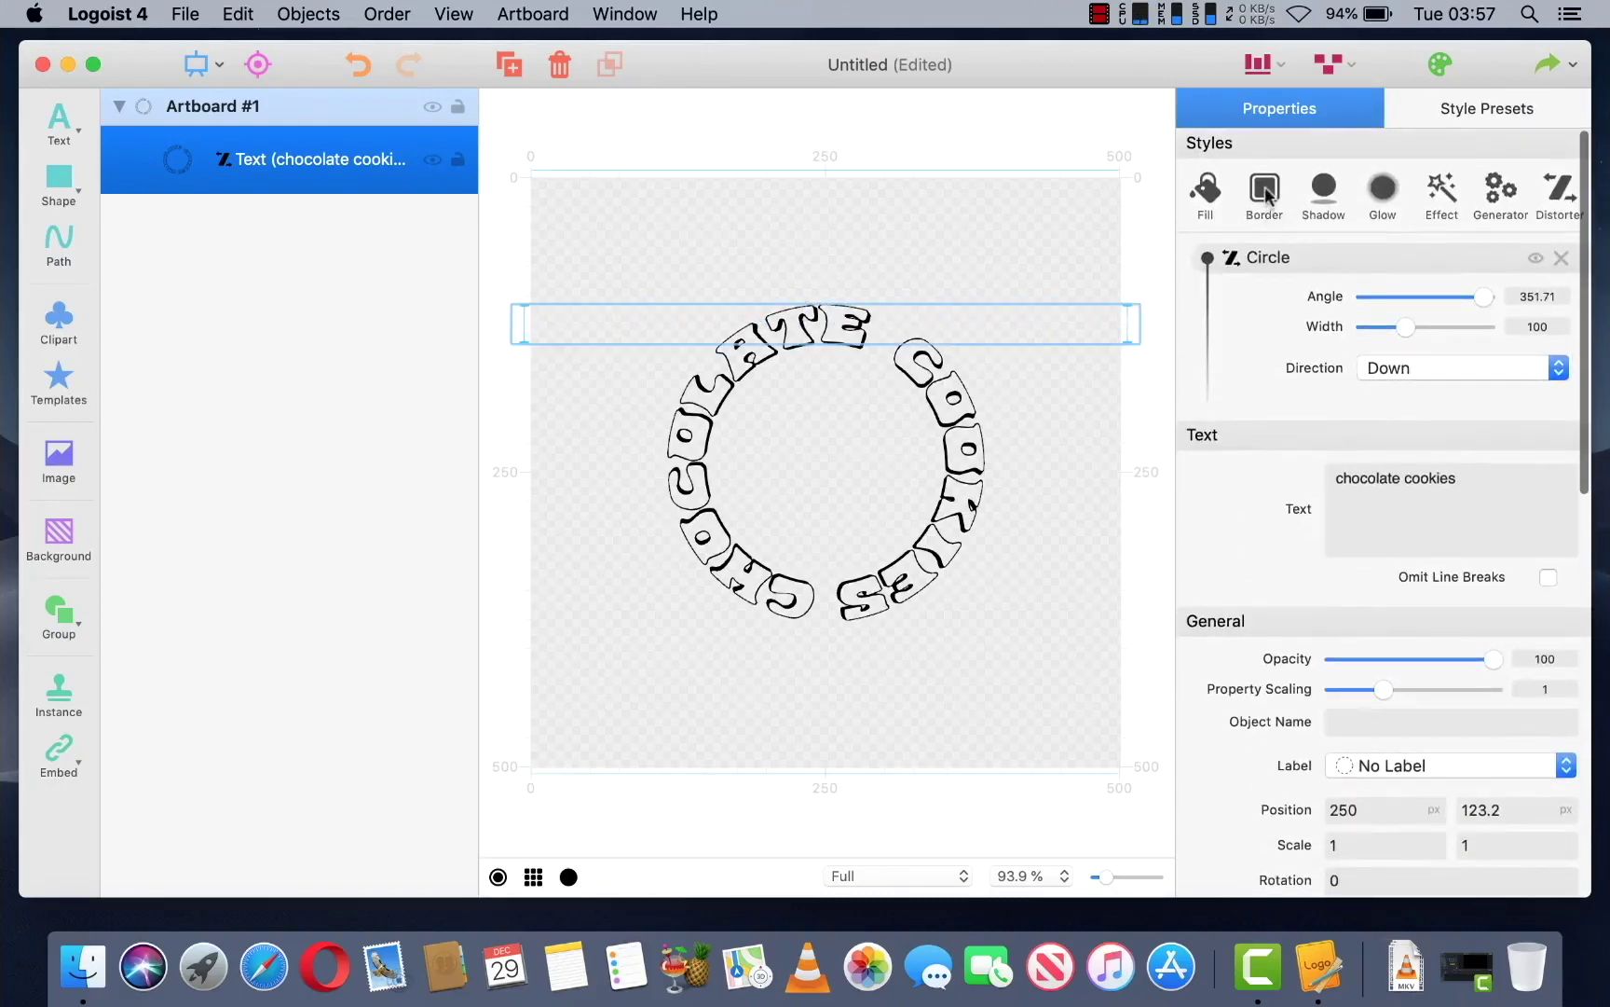
- Browse the Border, Shadow and Glow styles, dismissing them without applying any
left_click(1267, 194)
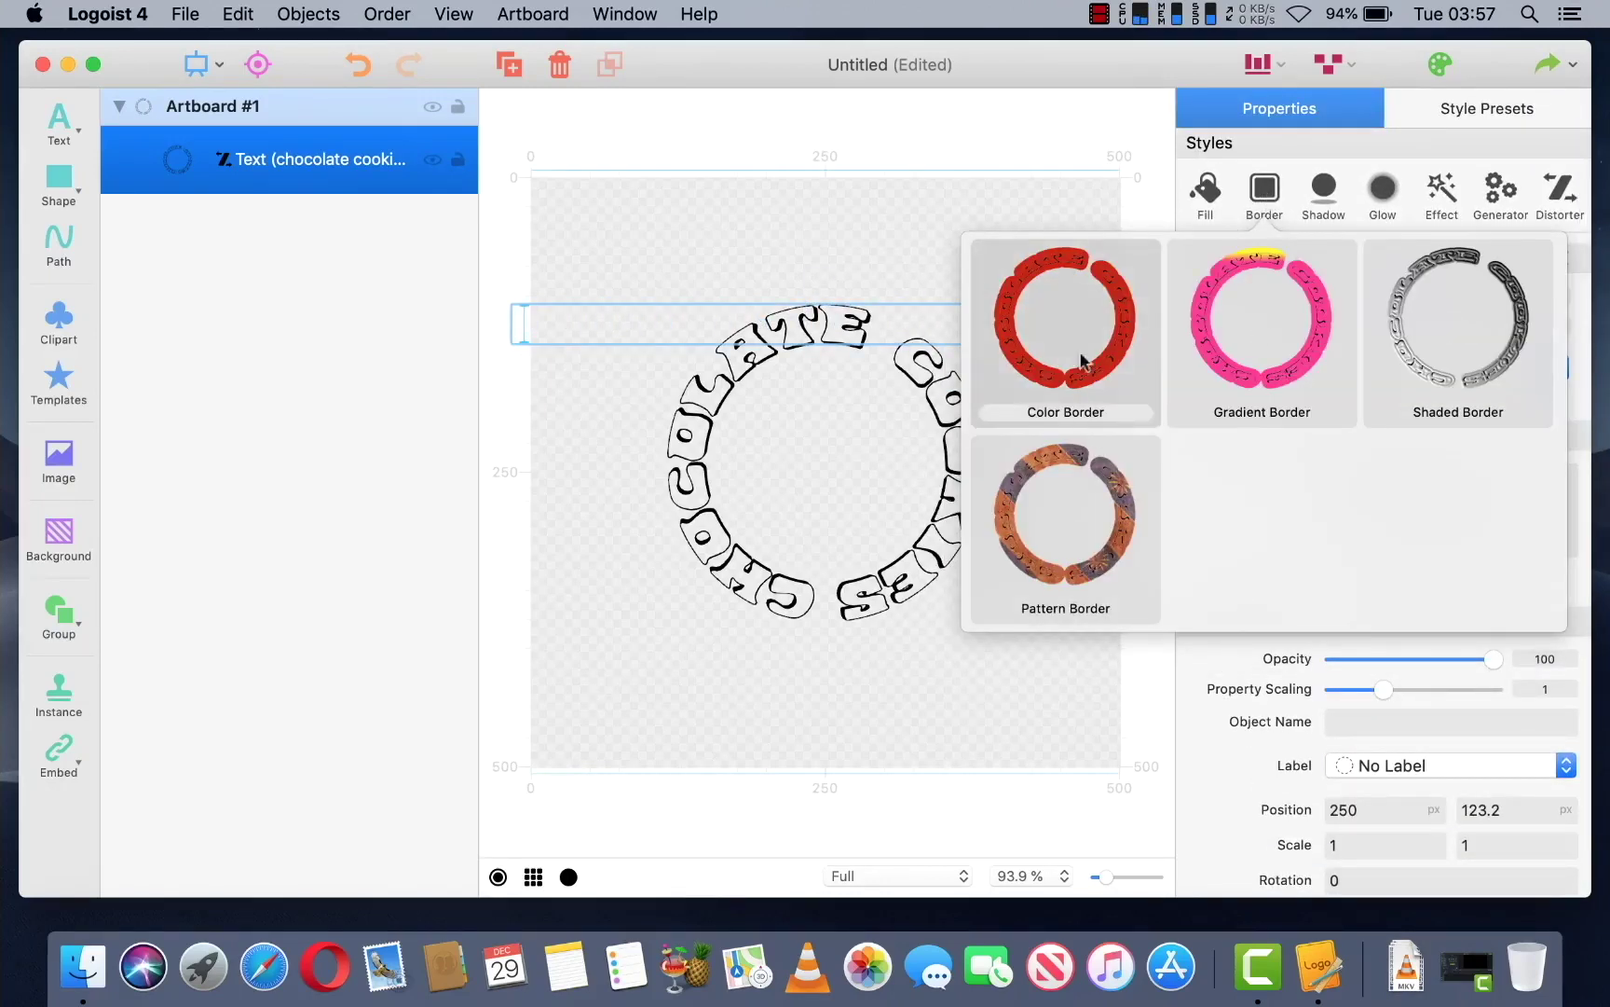
left_click(1325, 192)
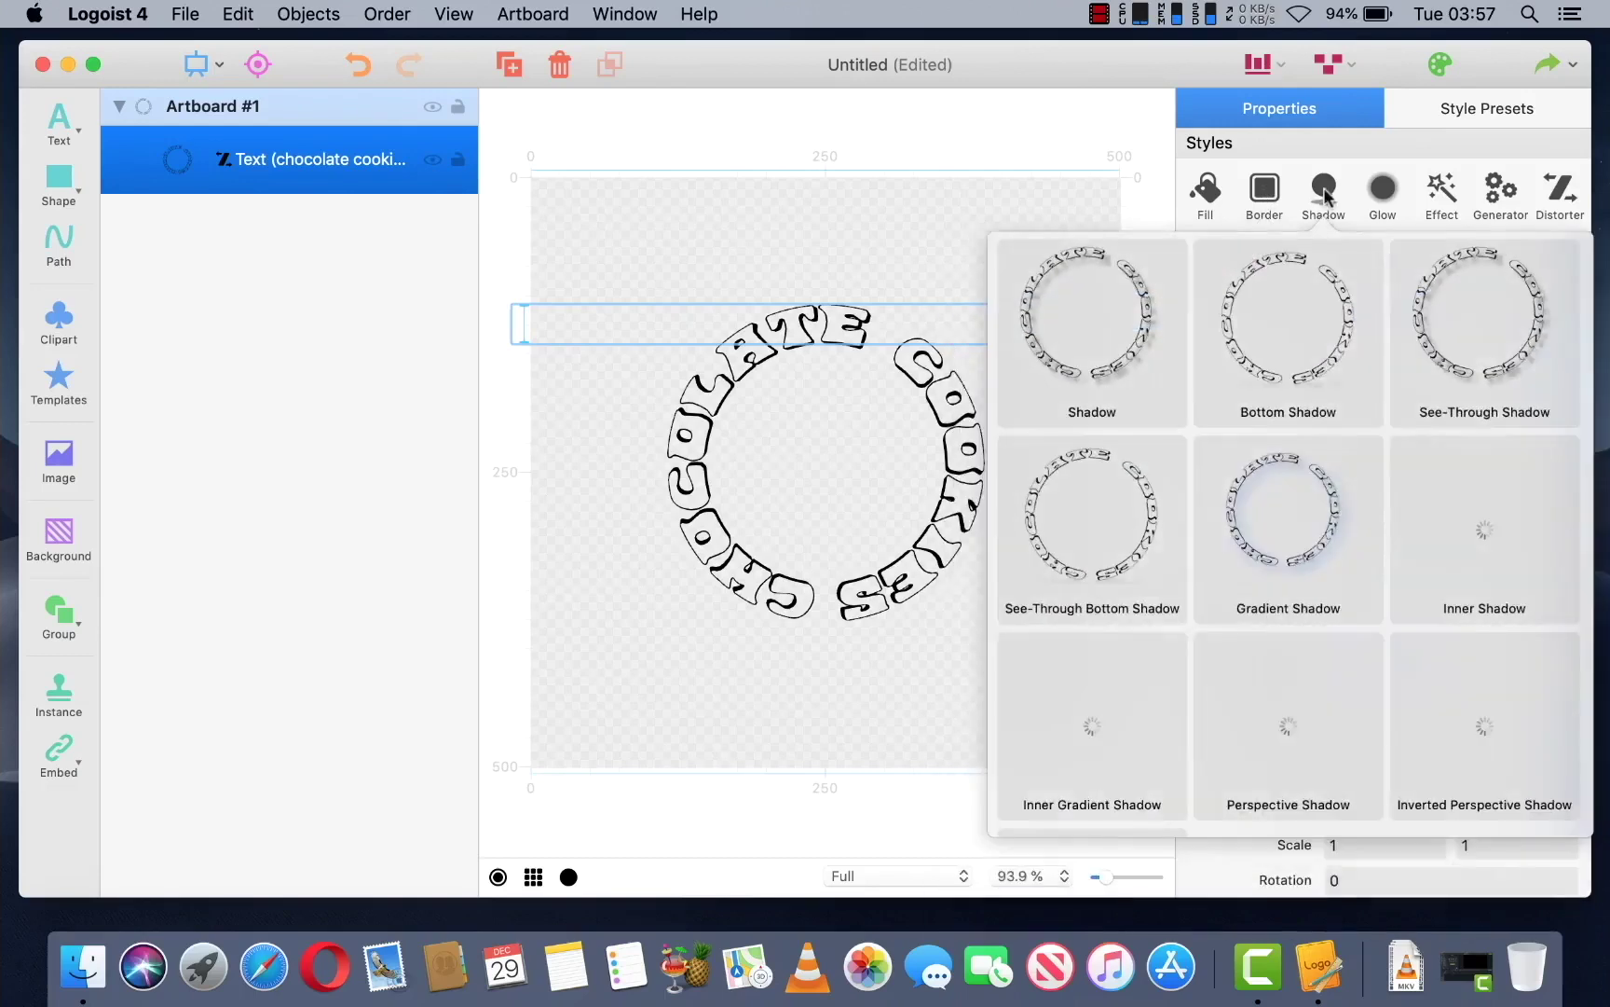
left_click(1383, 196)
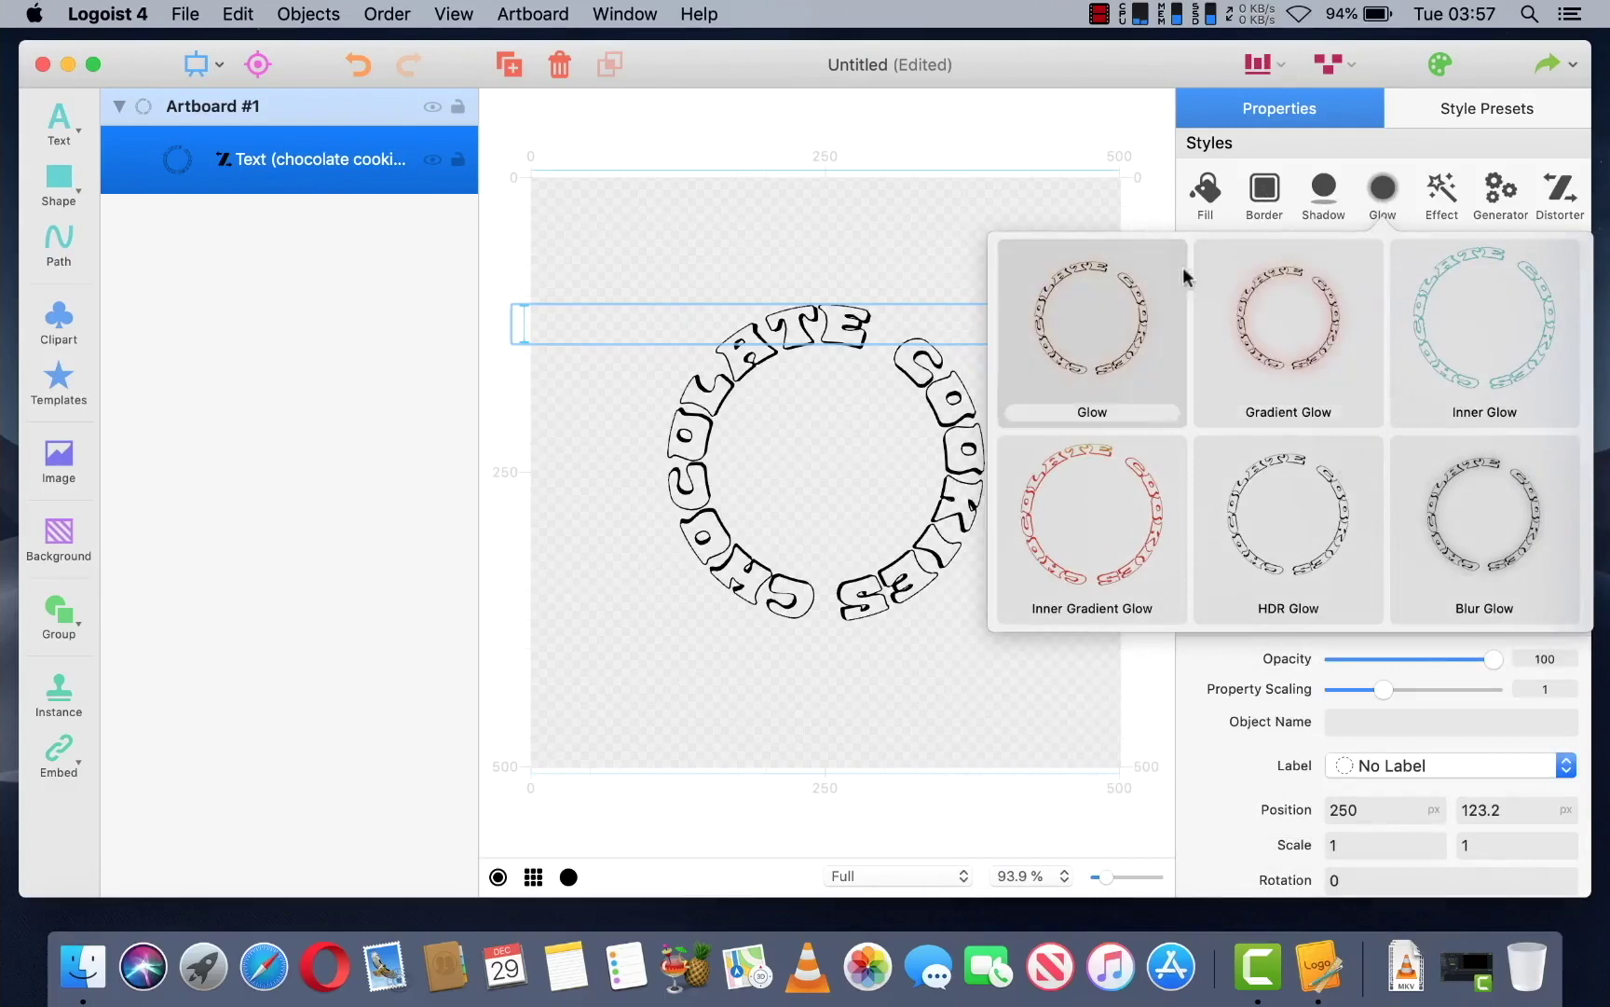
left_click(905, 241)
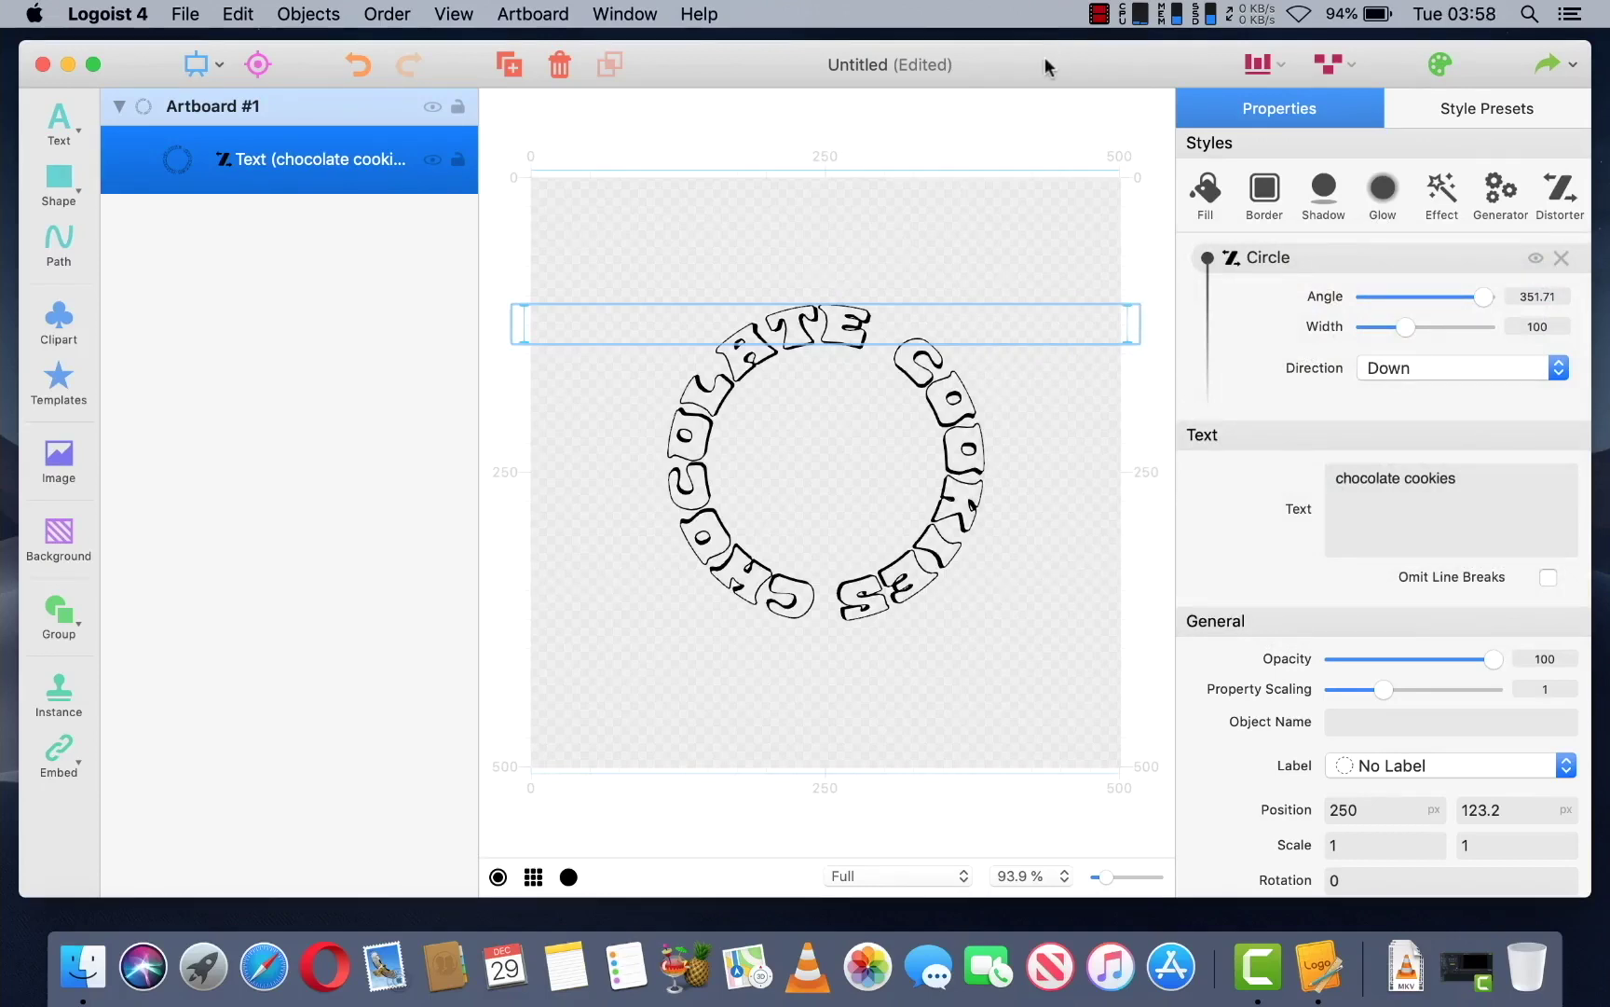
left_click_drag(1044, 57, 999, 55)
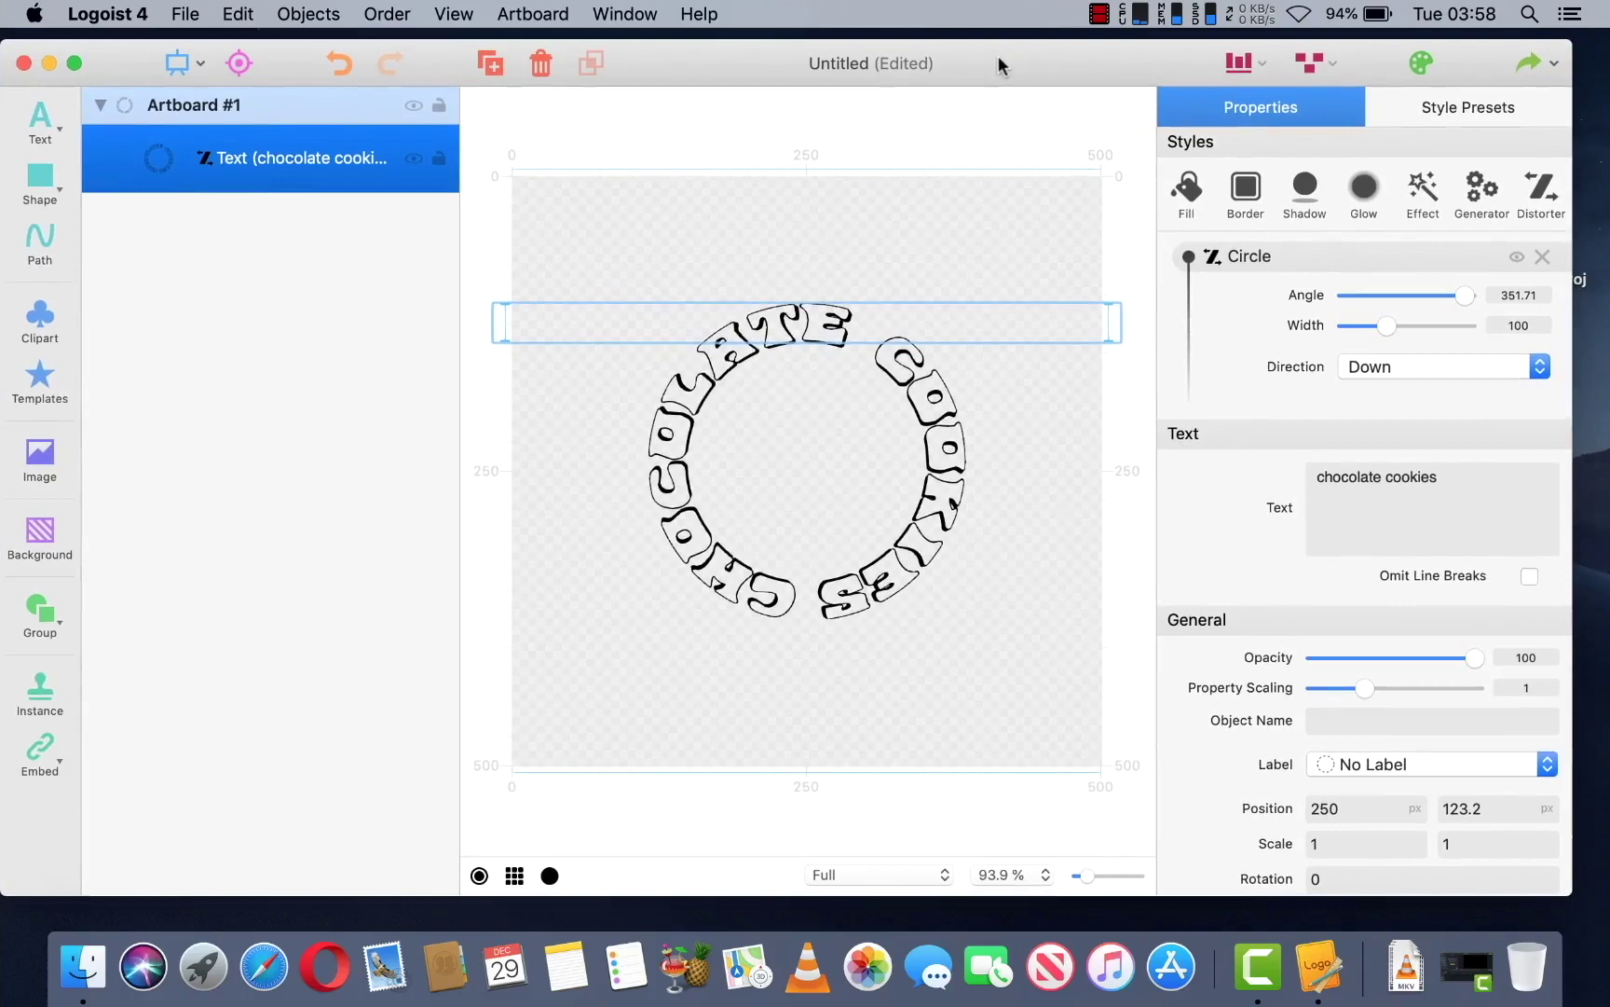
- Choose Export as PNG from the toolbar's export options
left_click(1531, 67)
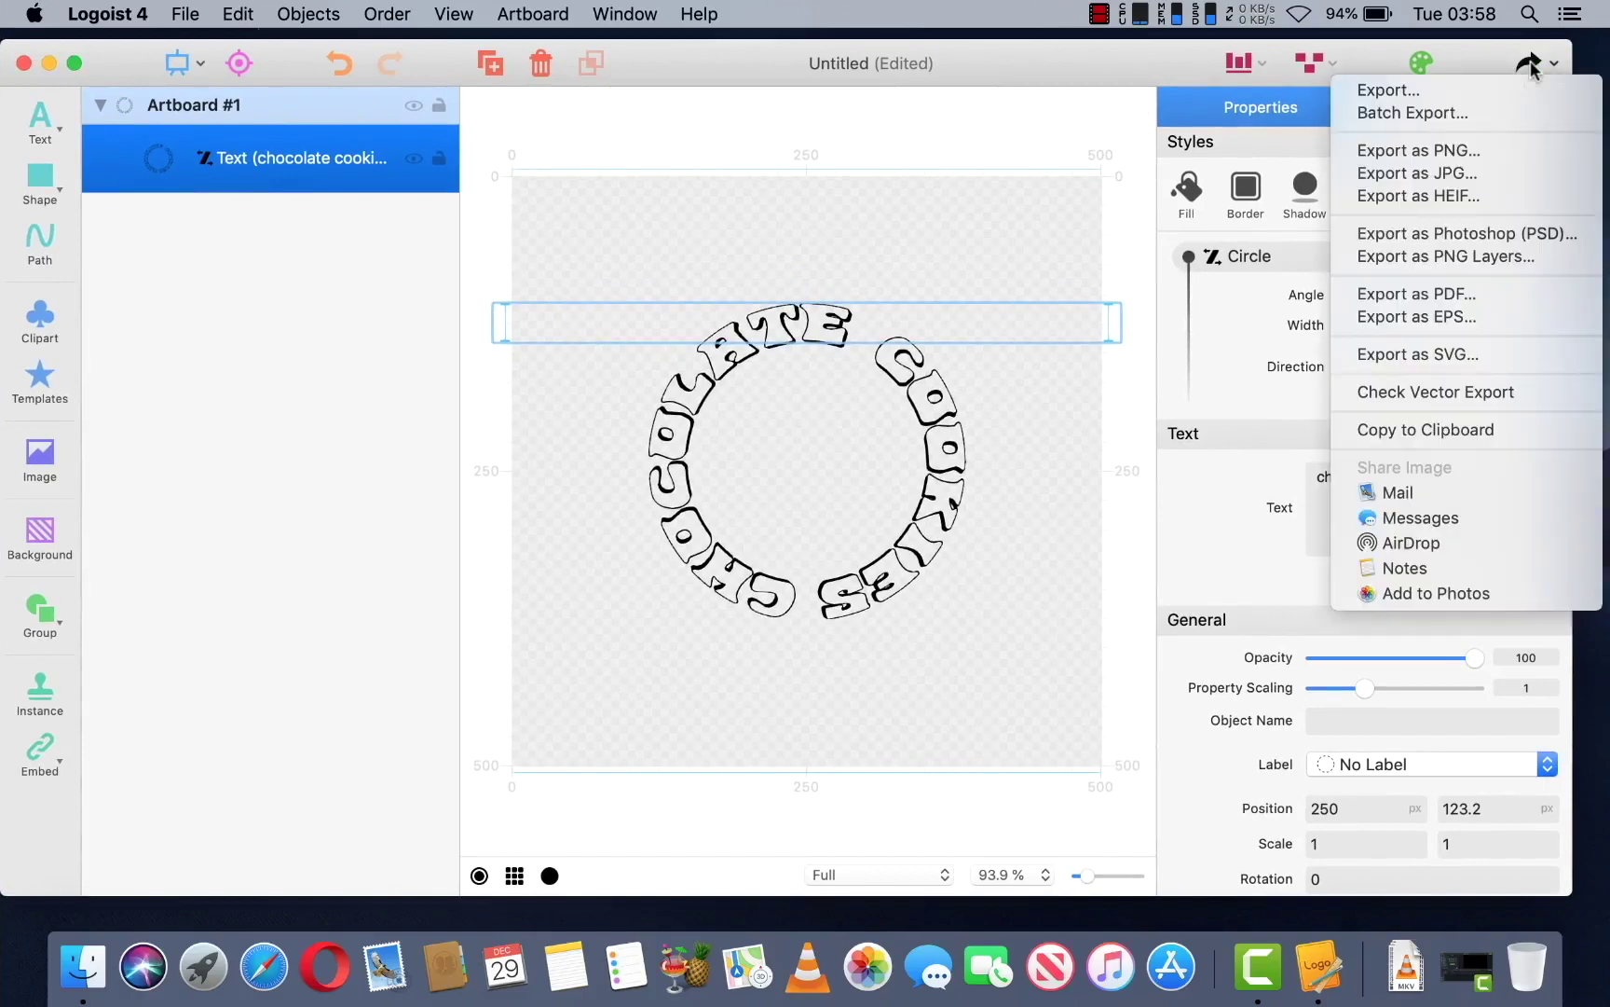
left_click(1439, 150)
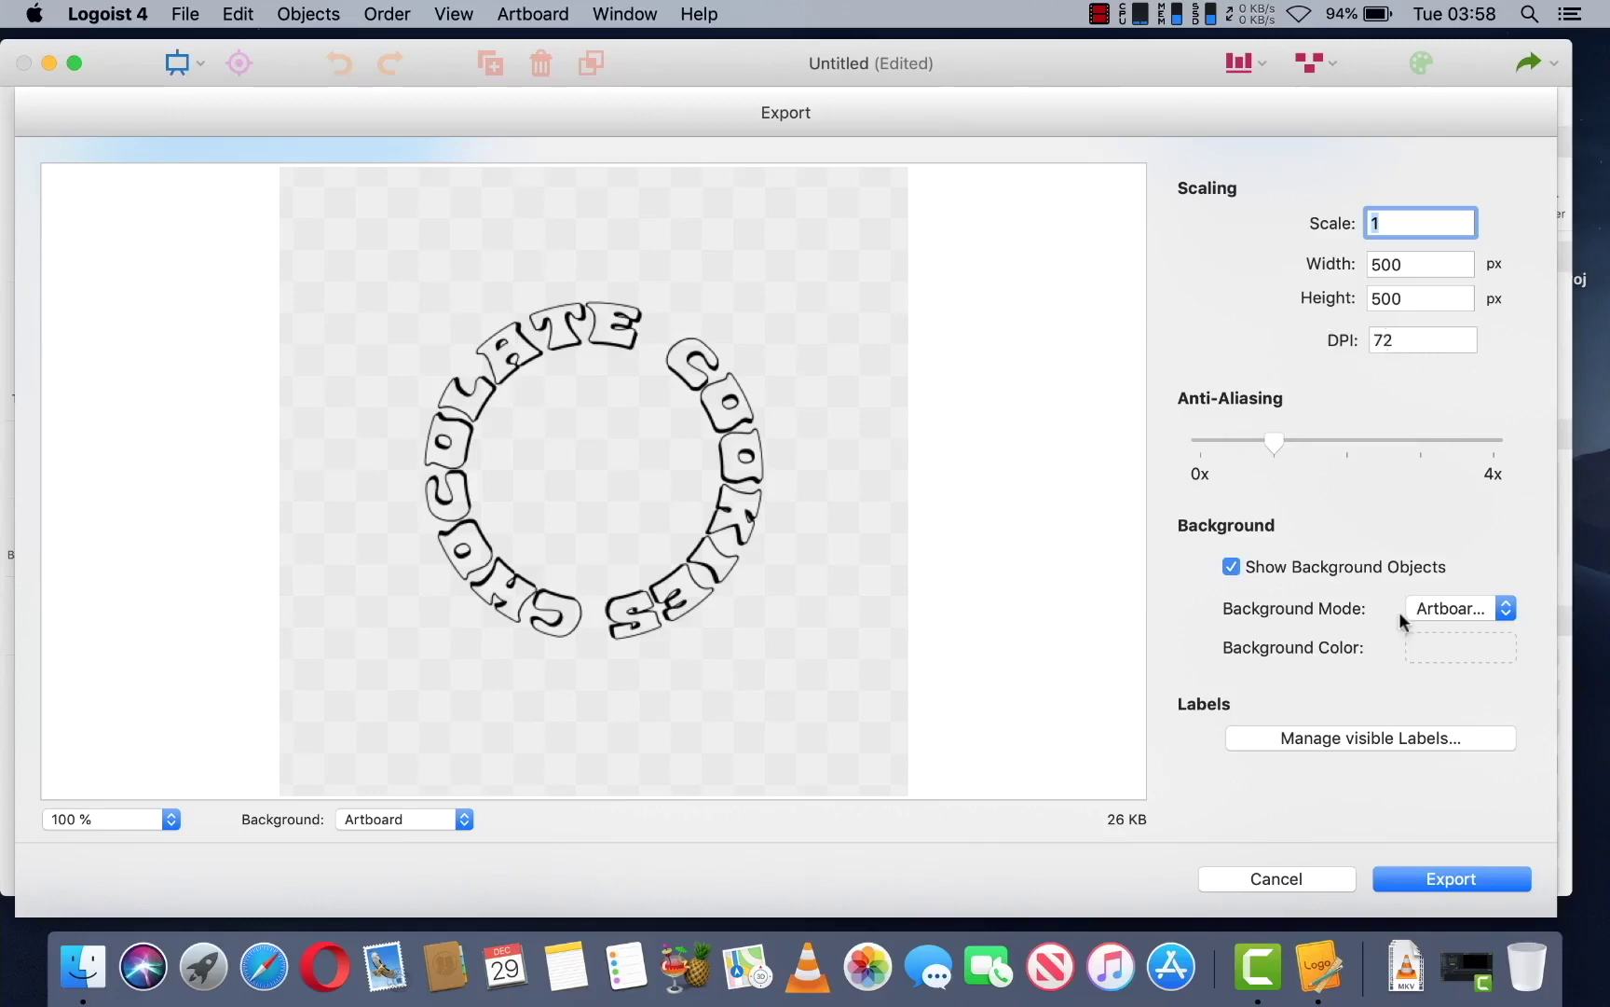
- Export the 500×500 PNG as Untitled to the Desktop and dismiss the completion alert
left_click(1445, 881)
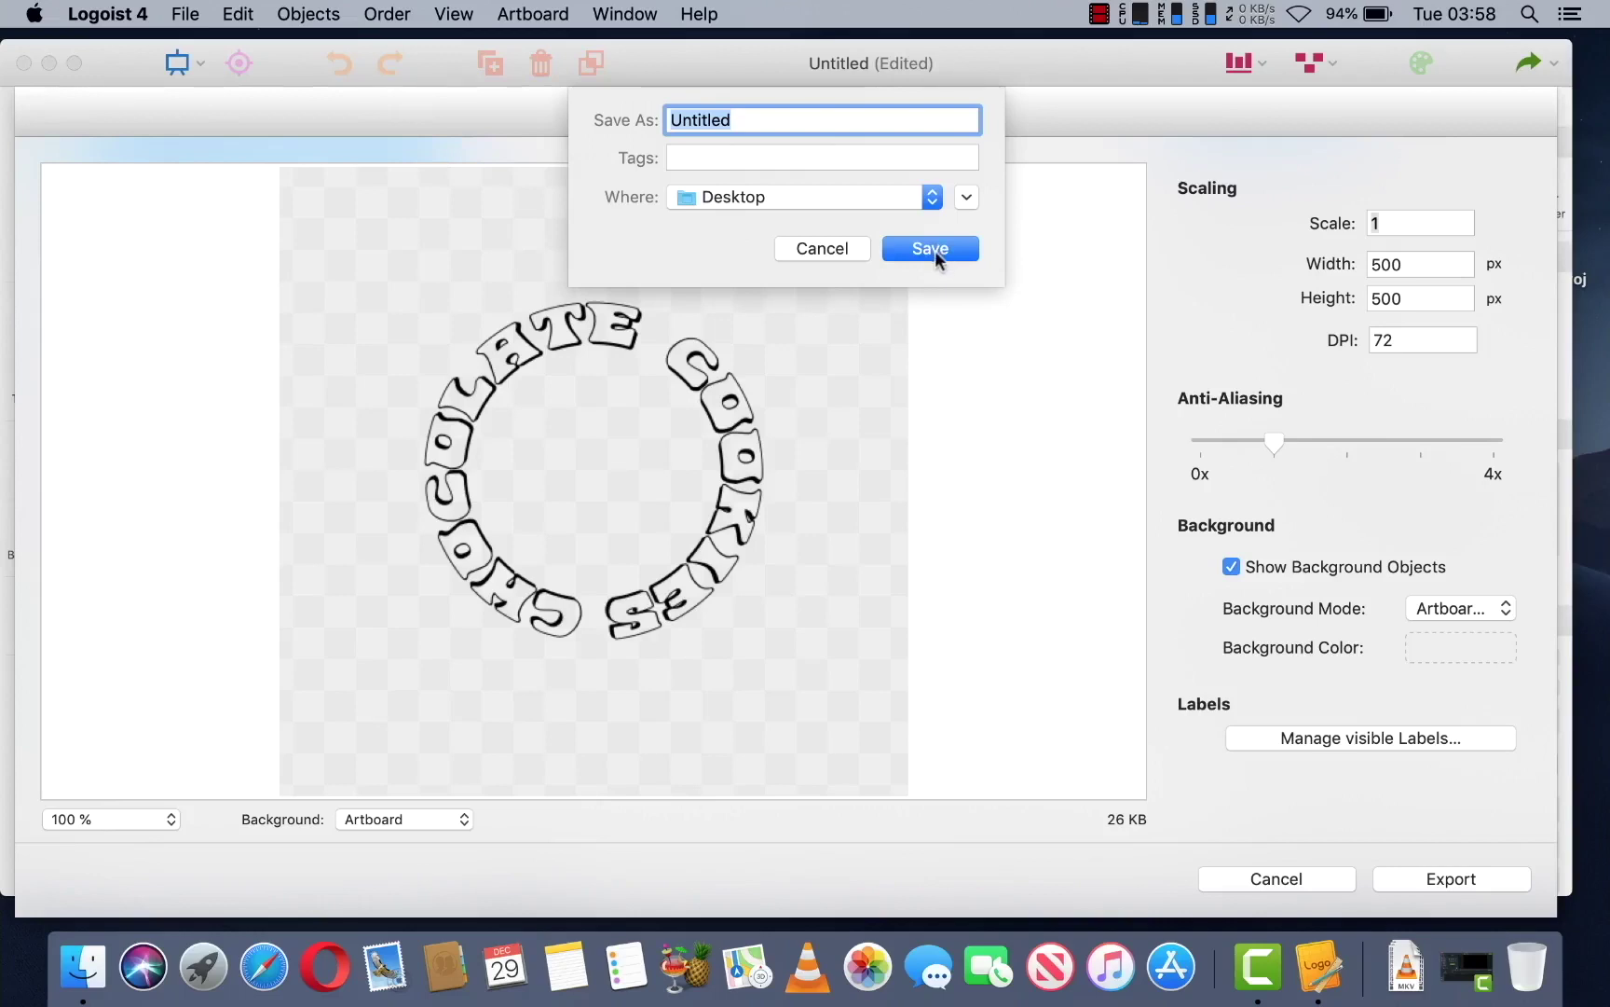
left_click(933, 249)
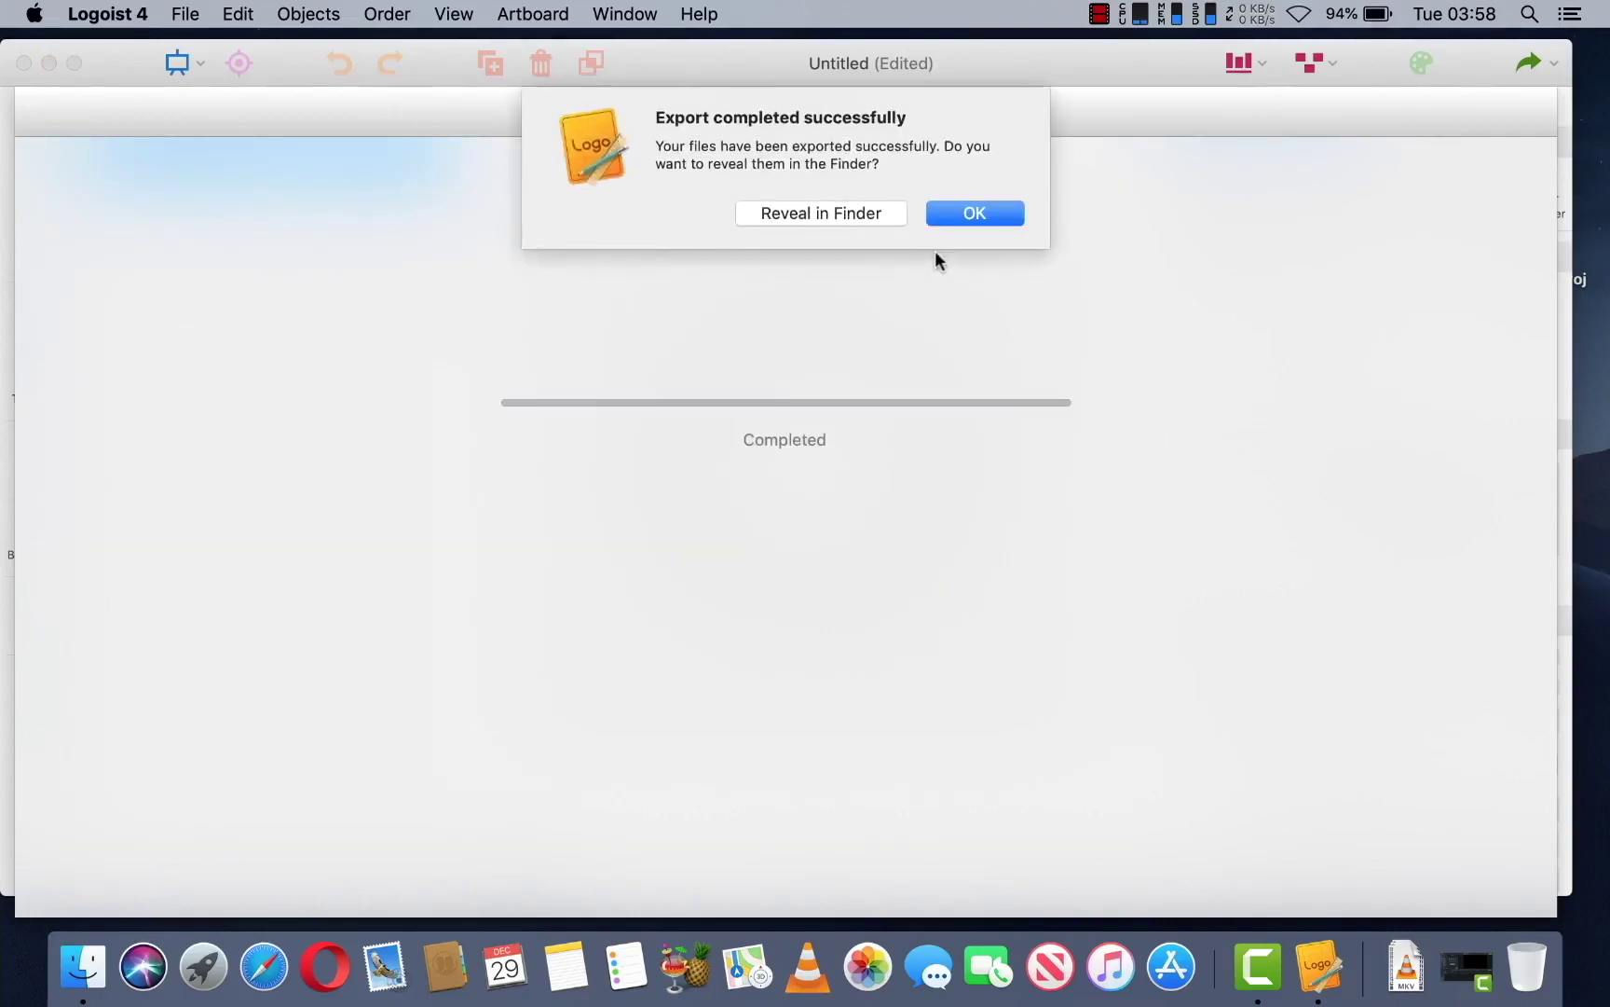
left_click(972, 213)
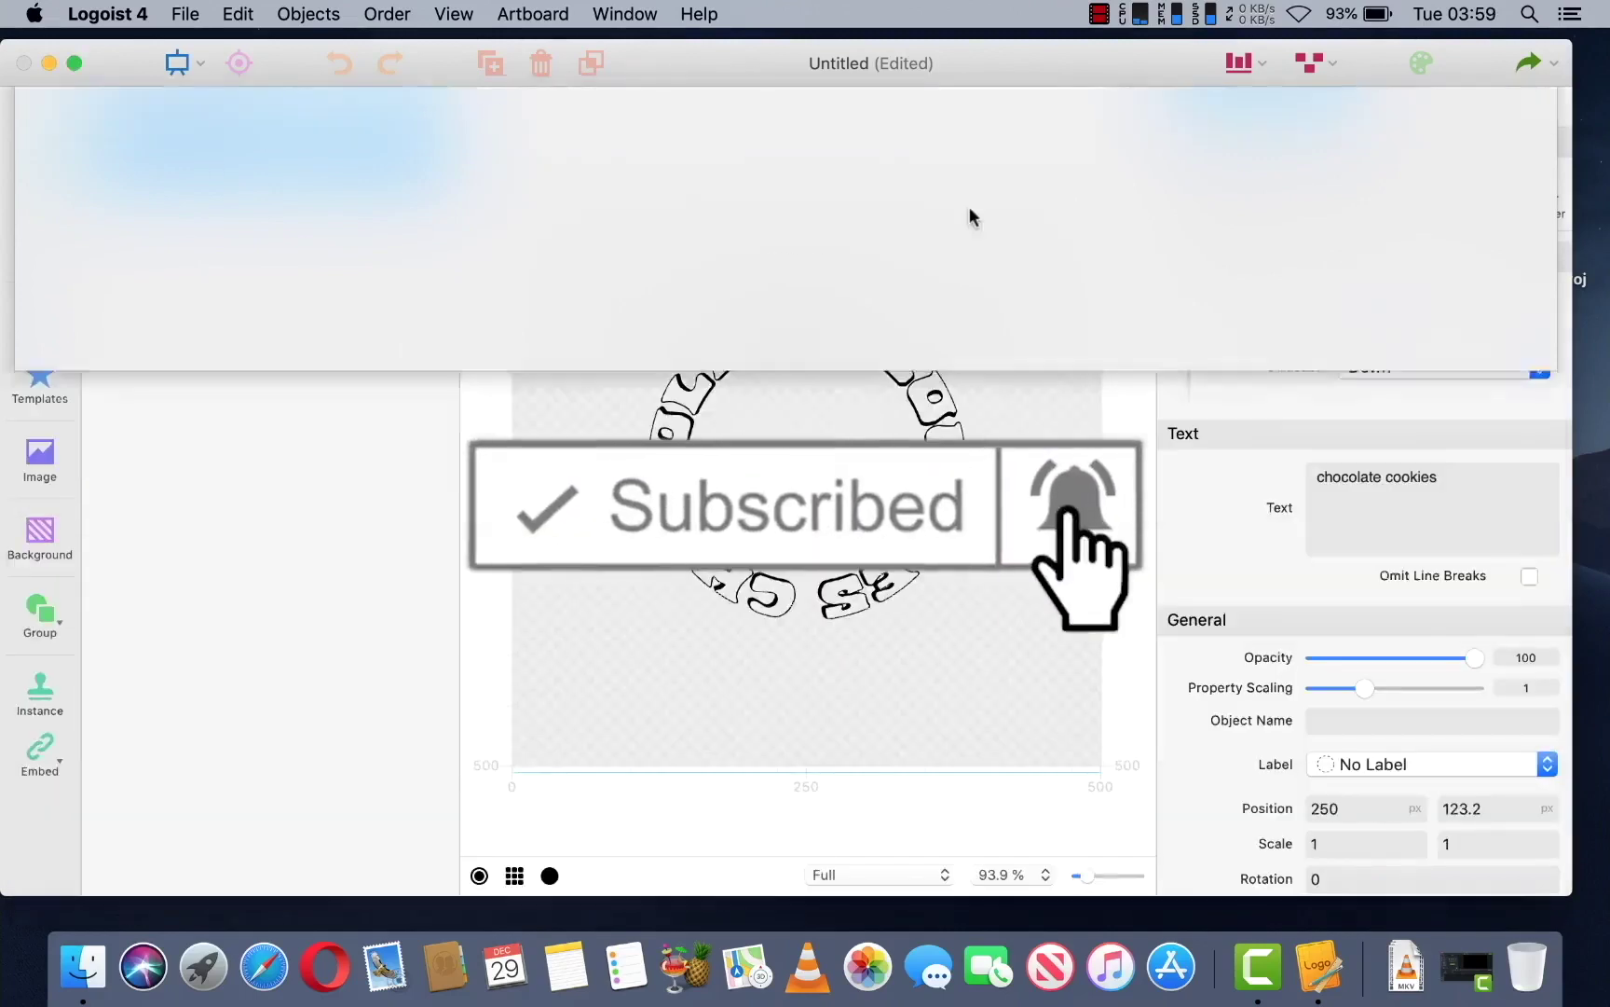
- Move the Logoist window aside and open Untitled.png from the Desktop in Preview
left_click_drag(1021, 56, 1054, 420)
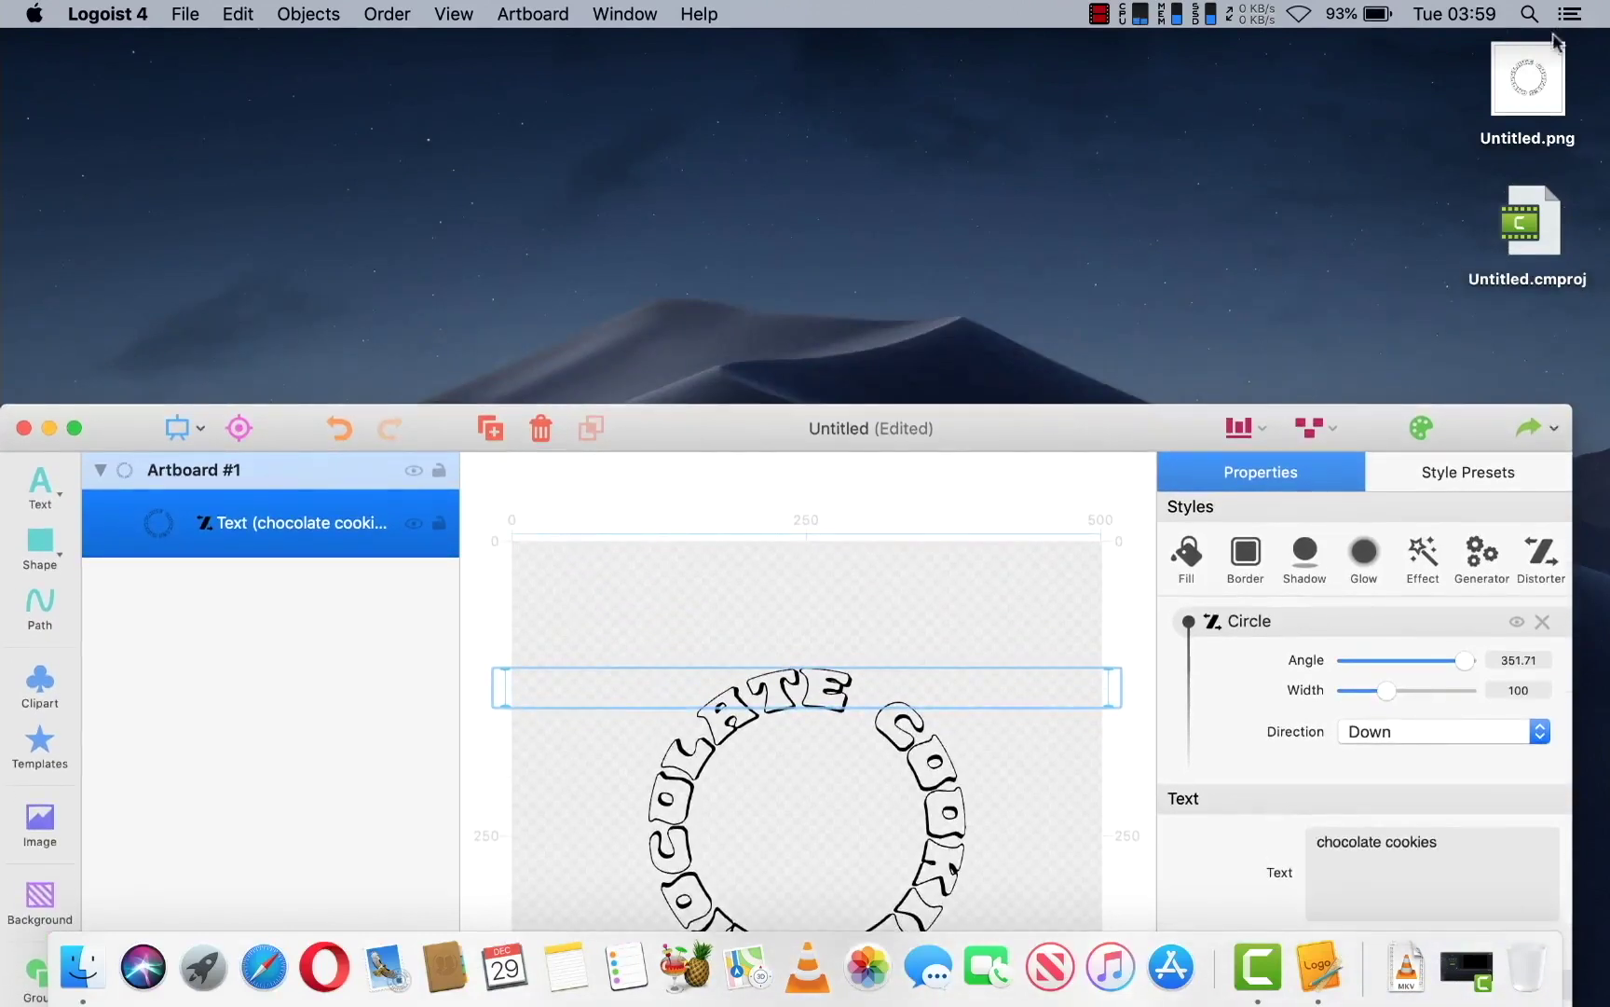
double_click(1531, 77)
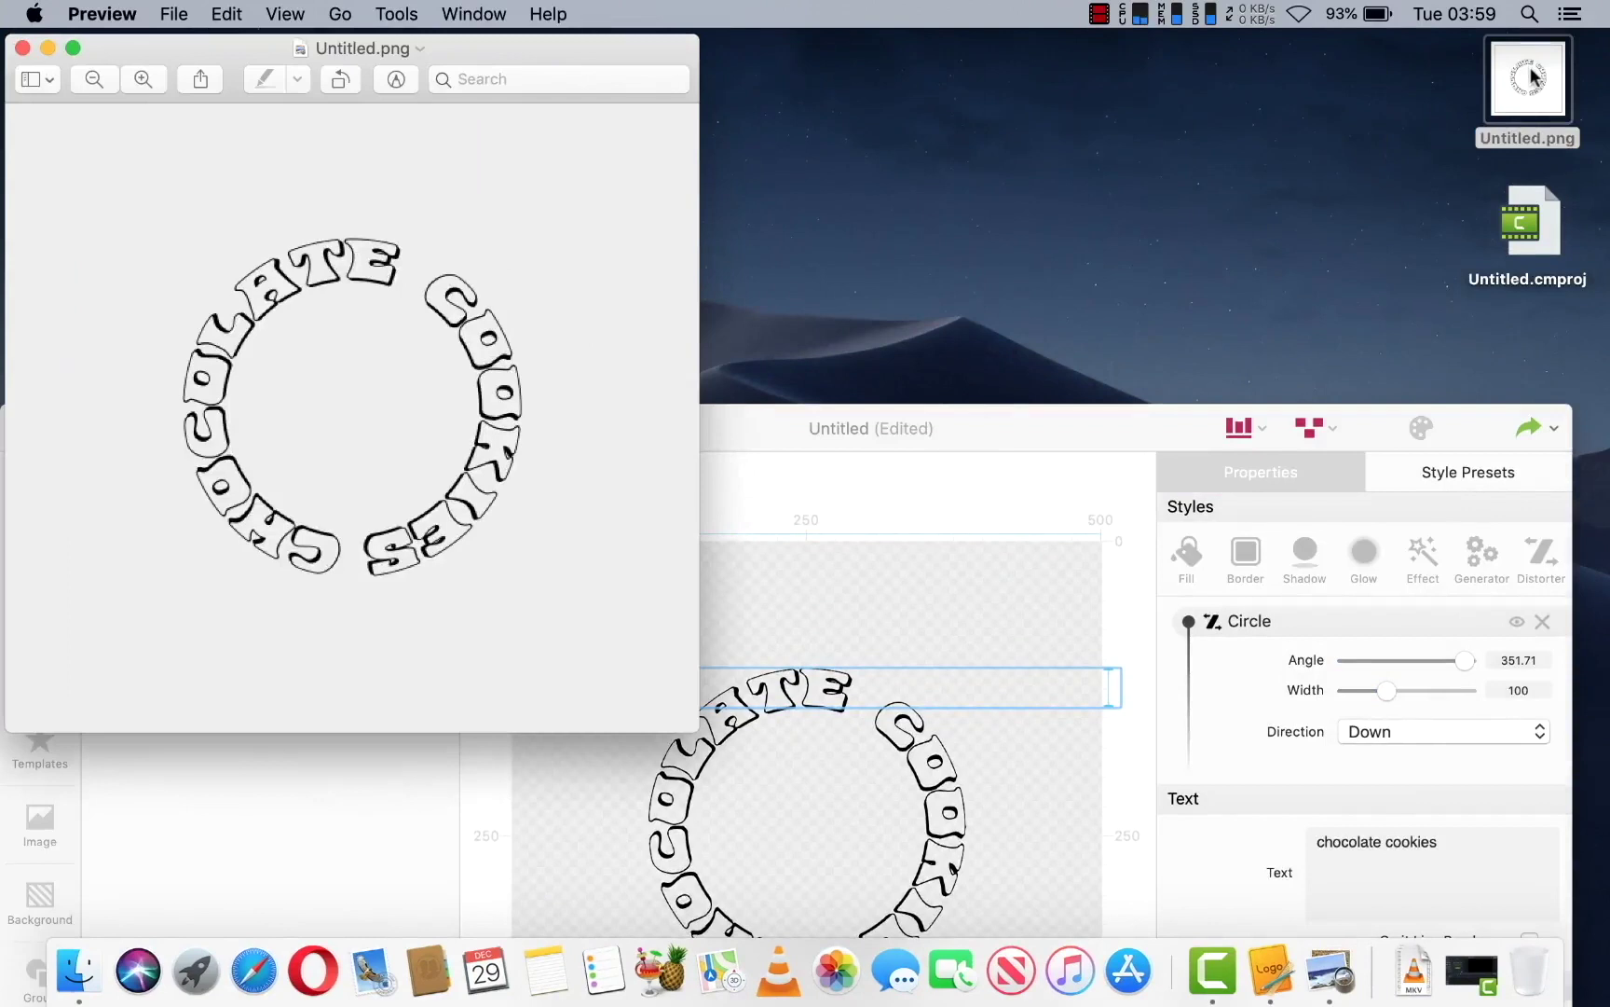